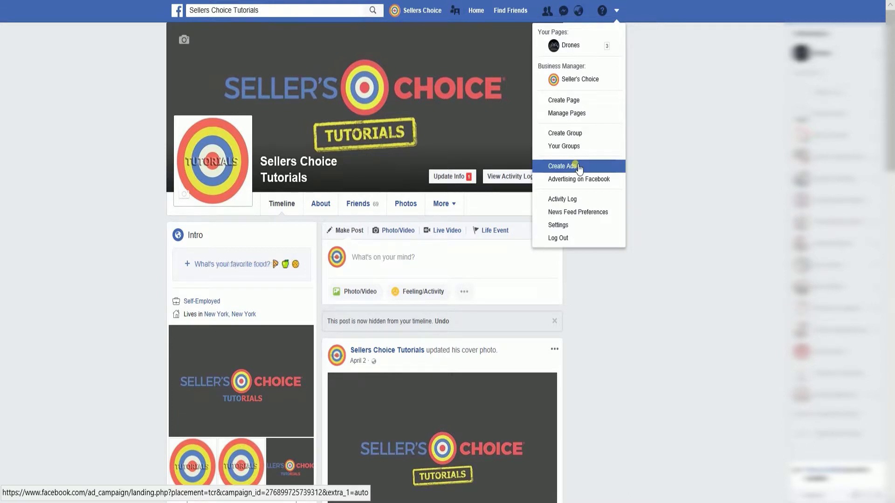
- Start a new ad campaign with the Conversions objective and name it "Test Sales Conversions"
{"action": "left_click", "coordinate": [578, 166]}
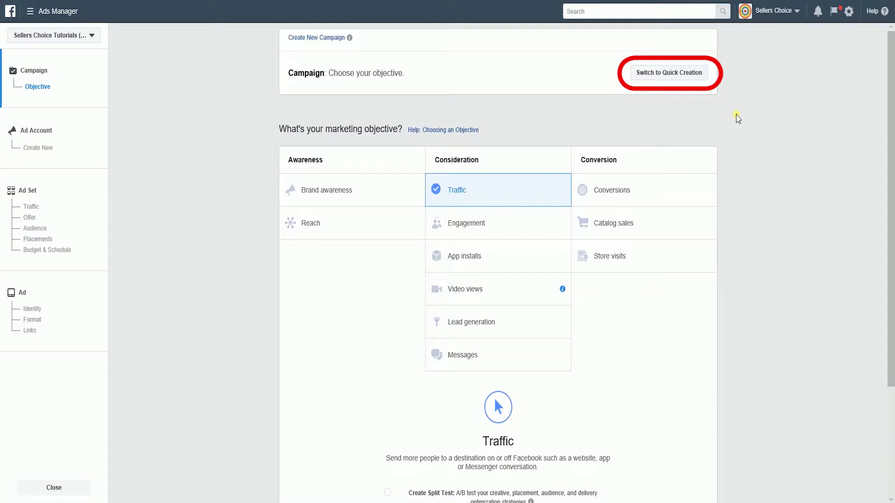
{"action": "left_click", "coordinate": [811, 331]}
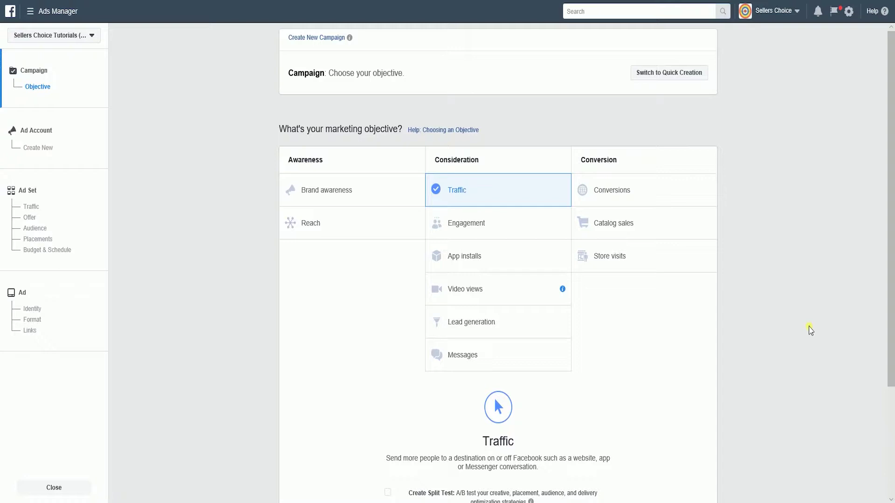
{"action": "left_click", "coordinate": [666, 191]}
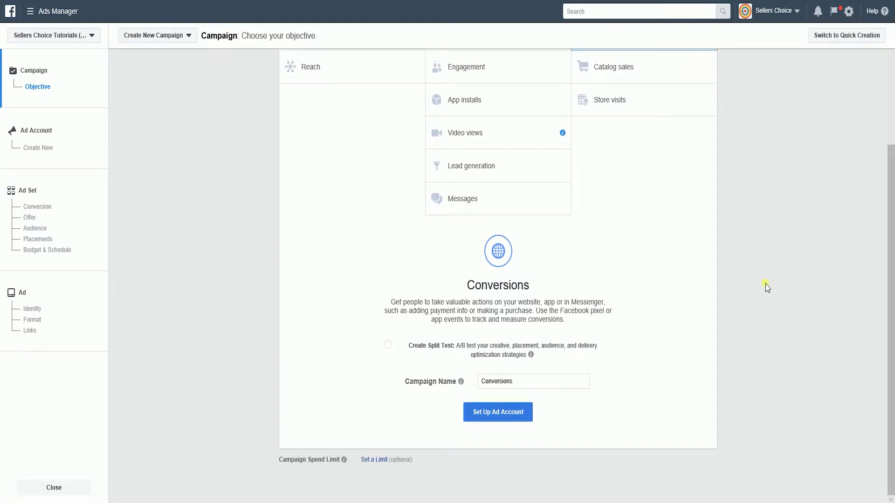
{"action": "type", "text": "Test Sales"}
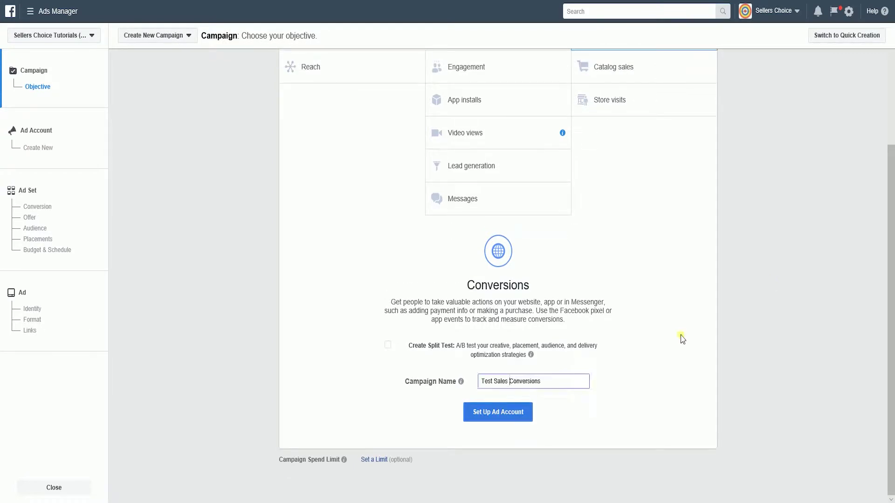
{"action": "left_click", "coordinate": [507, 417]}
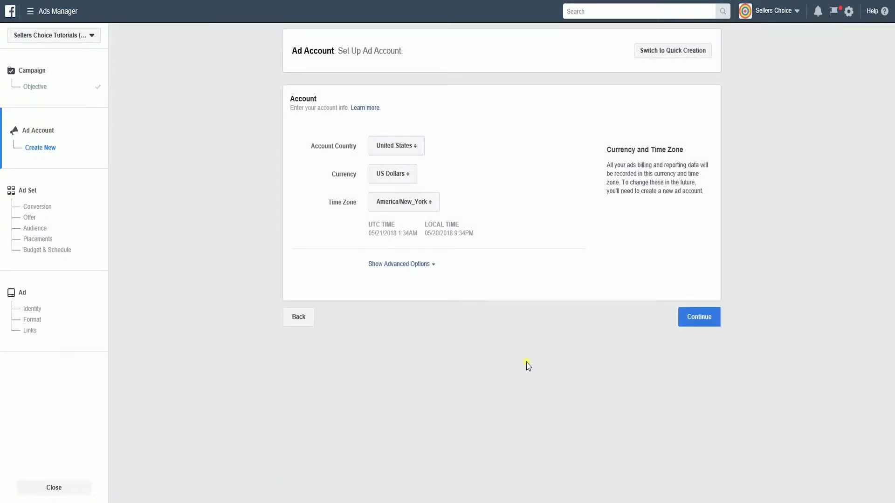
- Check the ad account's advanced options, accept the account settings and name the new ad set "Test Ad Campaign Conversion"
{"action": "left_click", "coordinate": [433, 264]}
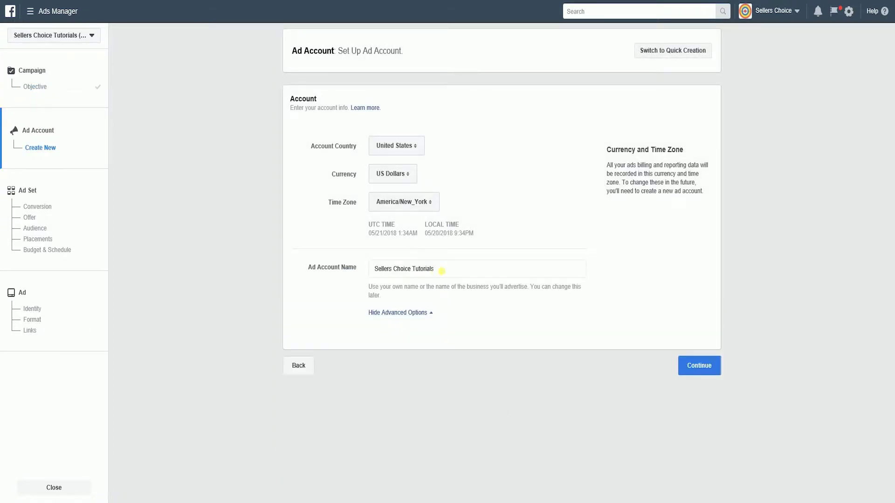
{"action": "left_click", "coordinate": [434, 315]}
{"action": "left_click", "coordinate": [689, 317]}
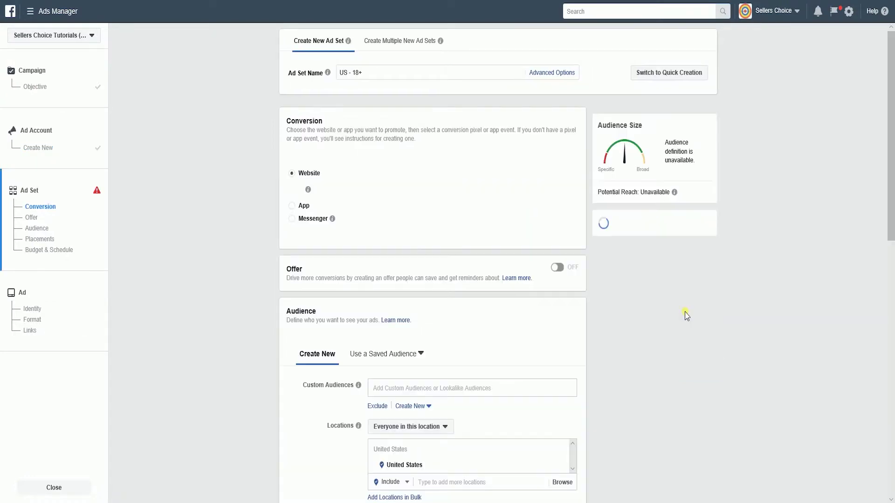
{"action": "triple_click", "coordinate": [390, 72]}
{"action": "type", "text": "Test Ad Campaign Conversion"}
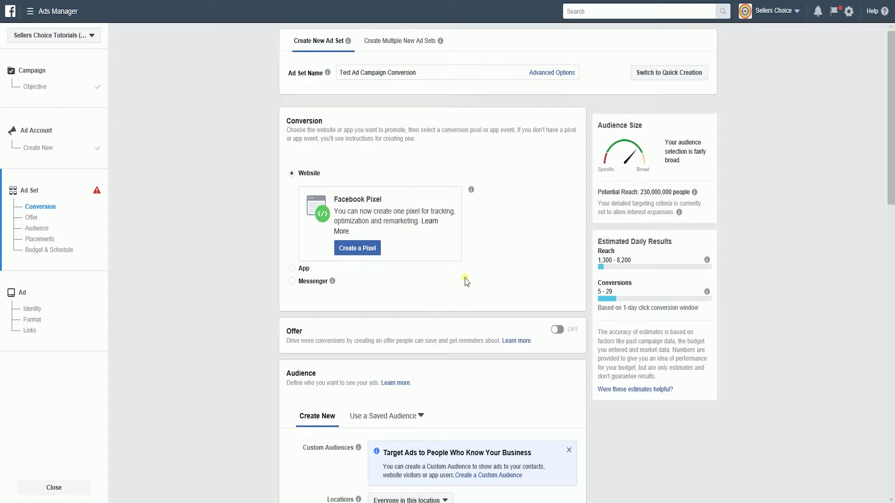
- Try the App and Messenger conversion options and switch back to Website
{"action": "left_click", "coordinate": [292, 269]}
{"action": "left_click", "coordinate": [294, 252]}
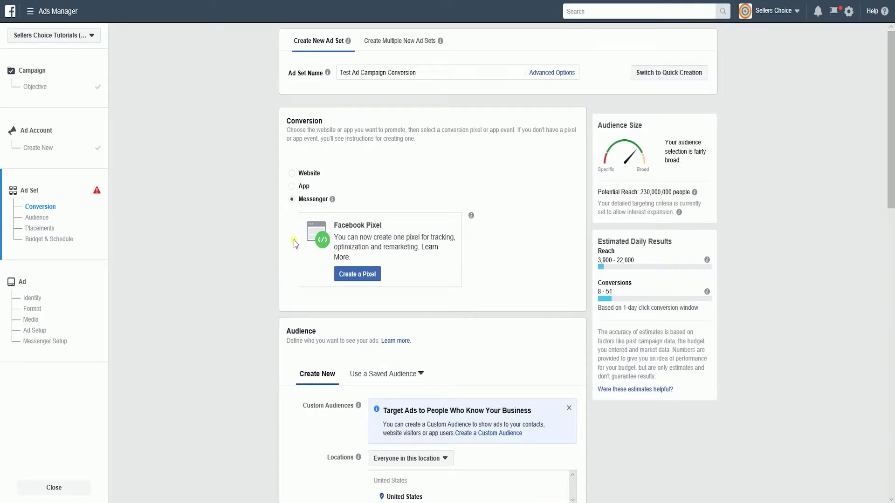
{"action": "left_click", "coordinate": [293, 175]}
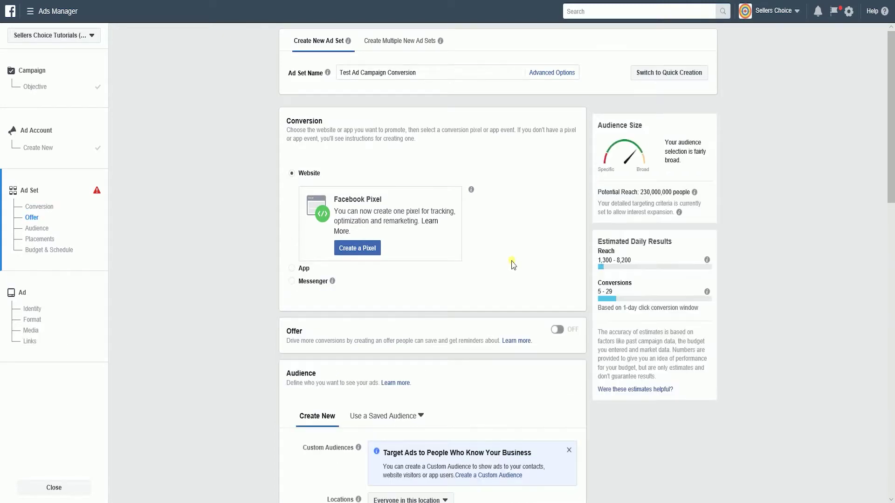
- Turn on the offer for the ad set and start creating a new offer
{"action": "scroll", "coordinate": [512, 263], "scroll_direction": "down", "scroll_amount": 2}
{"action": "scroll", "coordinate": [512, 264], "scroll_direction": "down", "scroll_amount": 2}
{"action": "left_click", "coordinate": [558, 185]}
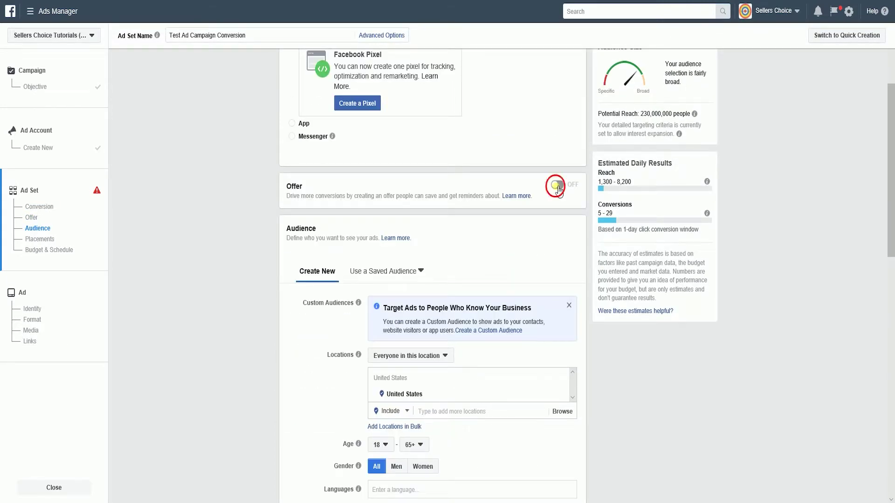
{"action": "left_click", "coordinate": [329, 230]}
{"action": "left_click", "coordinate": [305, 256]}
{"action": "left_click", "coordinate": [332, 253]}
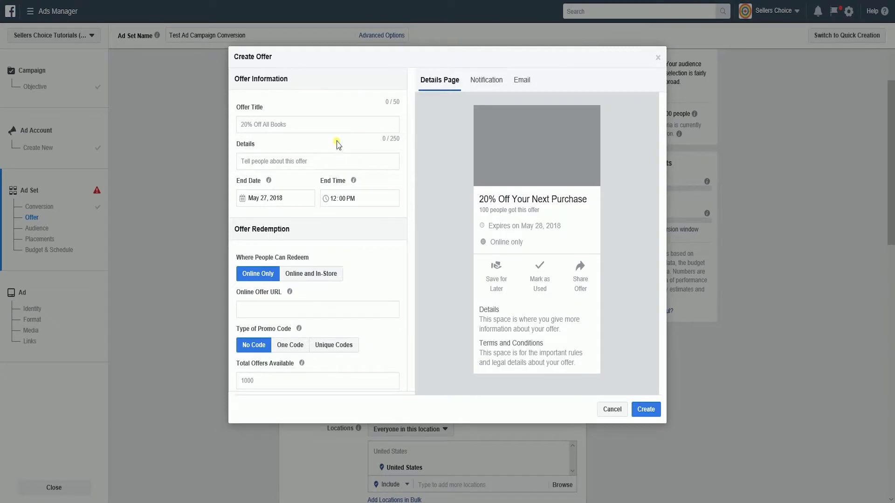
- Title the offer "10% Off on All Purchase" and describe getting 10% off the total amount at checkout on anything from Drones
{"action": "left_click", "coordinate": [331, 124]}
{"action": "type", "text": "10% Off on All Purchase"}
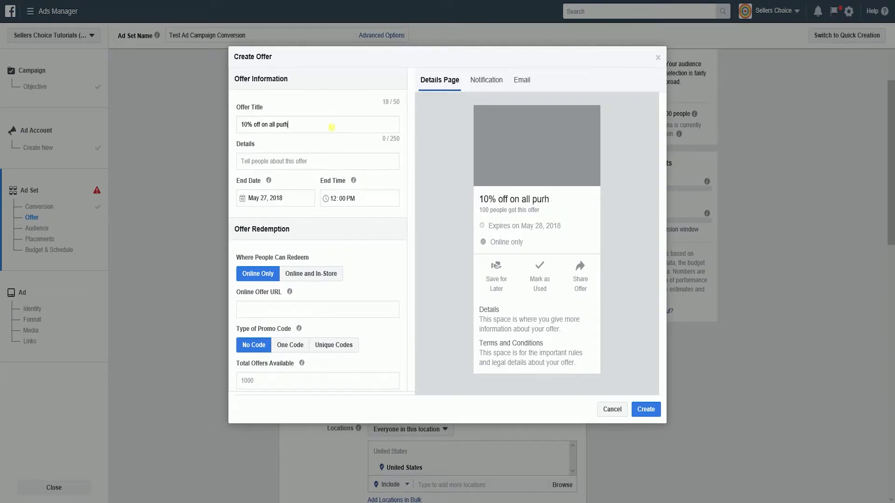
{"action": "left_click", "coordinate": [293, 166]}
{"action": "type", "text": "When you purchase anything from Drones, you w"}
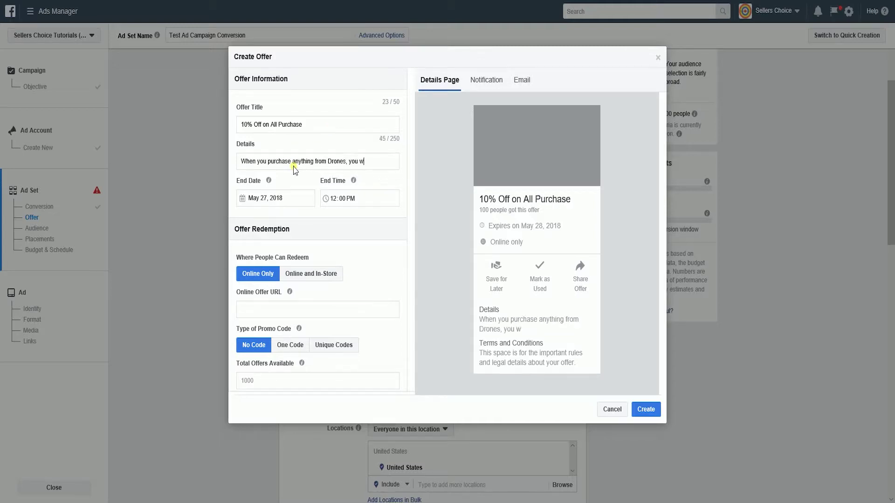
{"action": "type", "text": "ill get 10% off on the total amount upon checkout. Grab now until supplies last."}
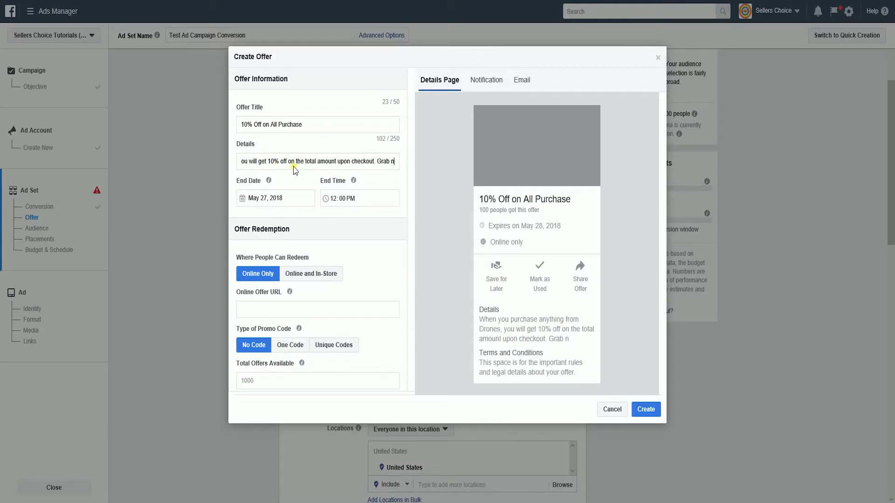
{"action": "left_click", "coordinate": [280, 198]}
{"action": "left_click", "coordinate": [307, 308]}
{"action": "left_click", "coordinate": [320, 272]}
{"action": "left_click", "coordinate": [320, 311]}
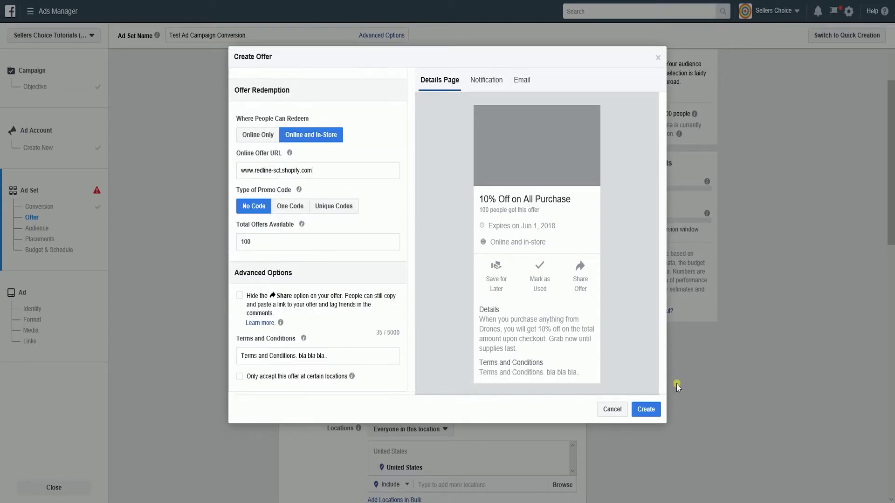
{"action": "left_click", "coordinate": [645, 408]}
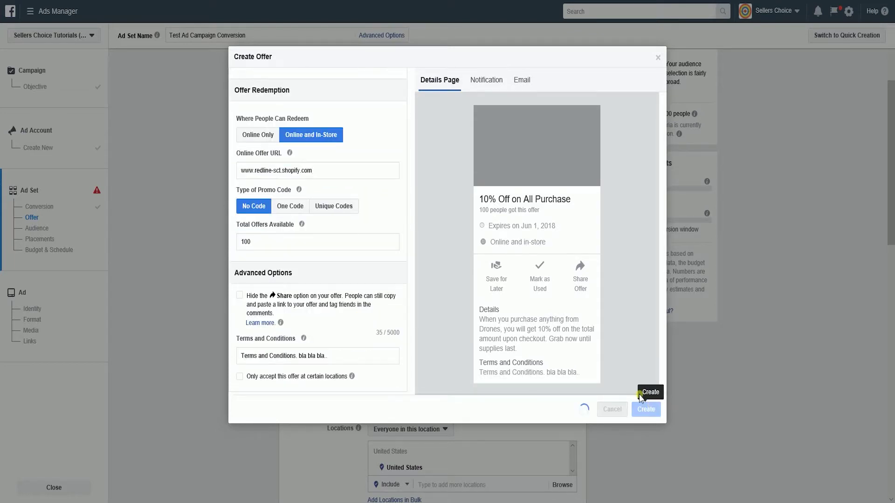
- Examine the available source types for creating a custom audience
{"action": "scroll", "coordinate": [639, 390], "scroll_direction": "down", "scroll_amount": 5}
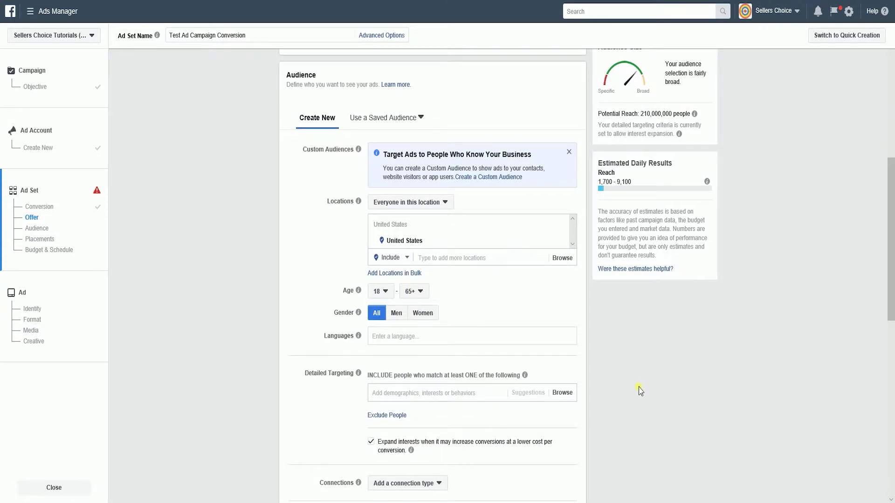
{"action": "left_click", "coordinate": [494, 177]}
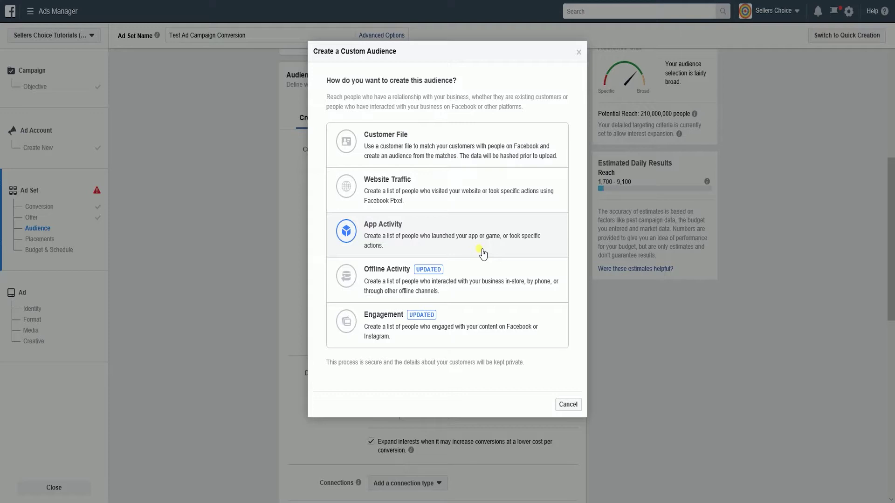
{"action": "key", "text": "Escape"}
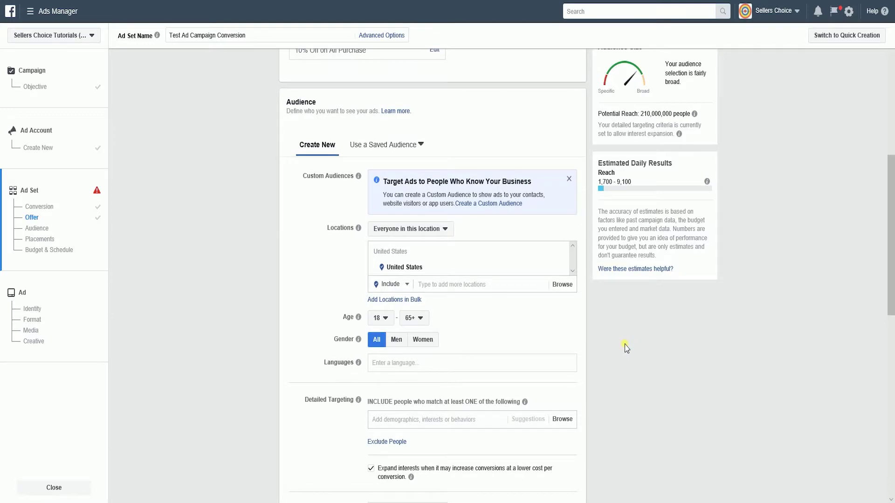
- Check the location targeting options and limit the ad set's audience to men
{"action": "scroll", "coordinate": [626, 346], "scroll_direction": "down", "scroll_amount": 2}
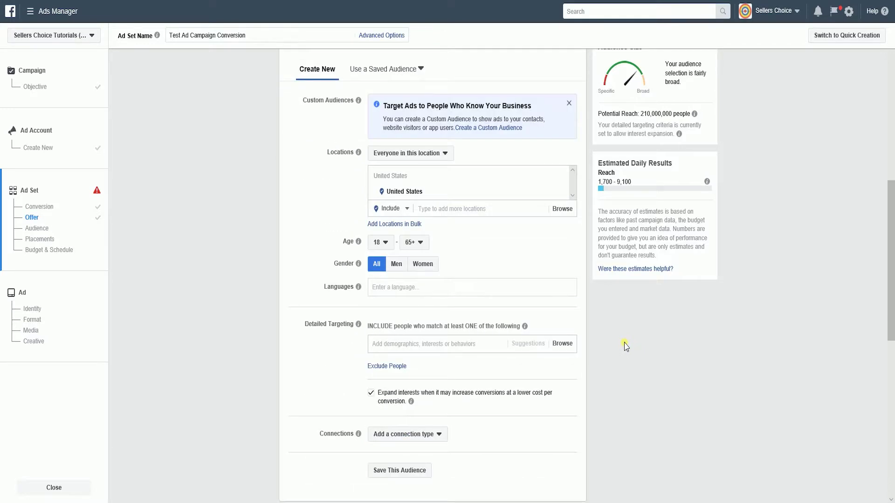
{"action": "scroll", "coordinate": [626, 346], "scroll_direction": "down", "scroll_amount": 2}
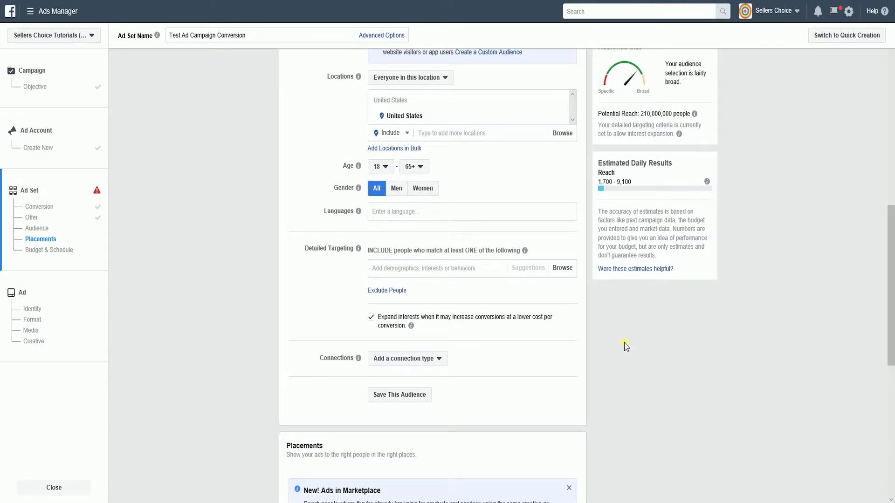
{"action": "scroll", "coordinate": [626, 347], "scroll_direction": "up", "scroll_amount": 2}
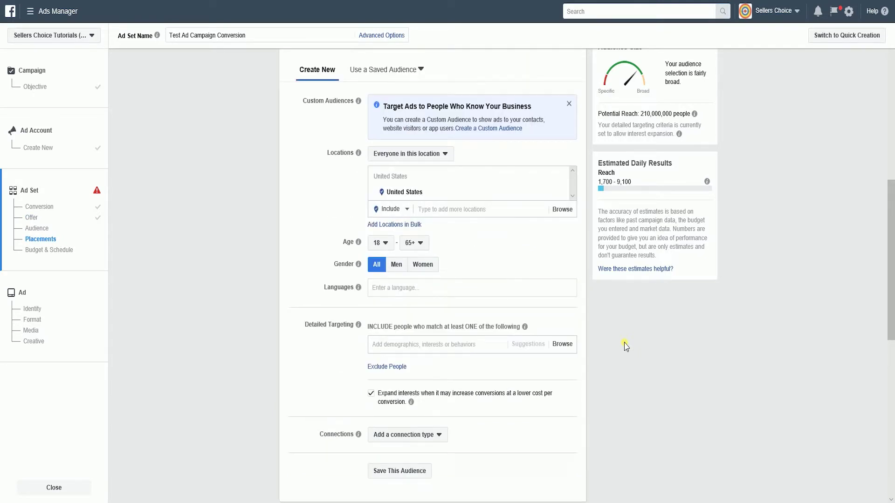
{"action": "left_click", "coordinate": [446, 154]}
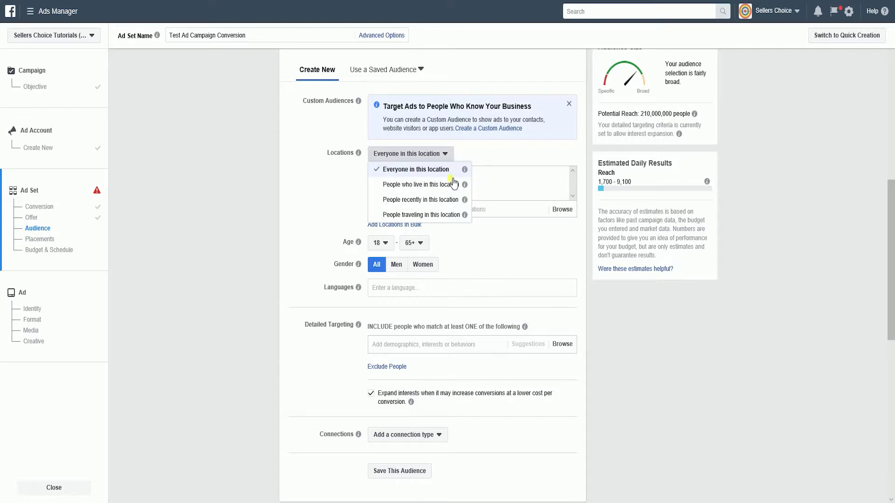
{"action": "left_click", "coordinate": [502, 247]}
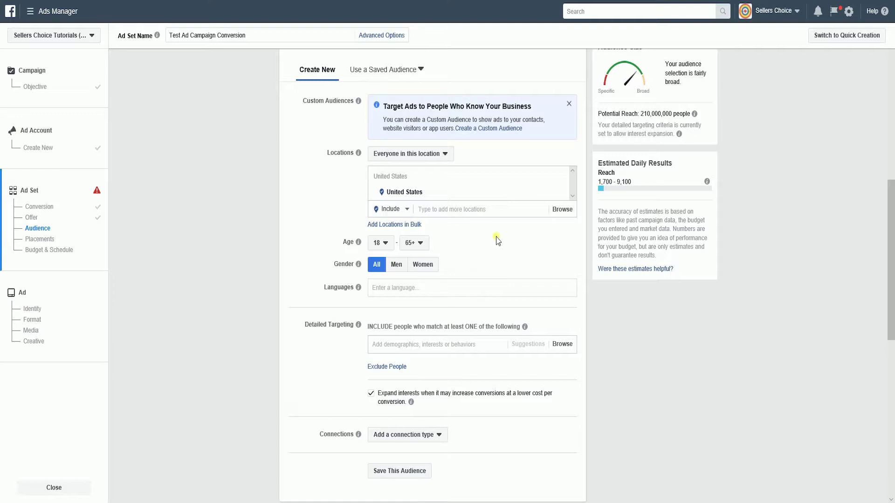
{"action": "scroll", "coordinate": [497, 241], "scroll_direction": "down", "scroll_amount": 2}
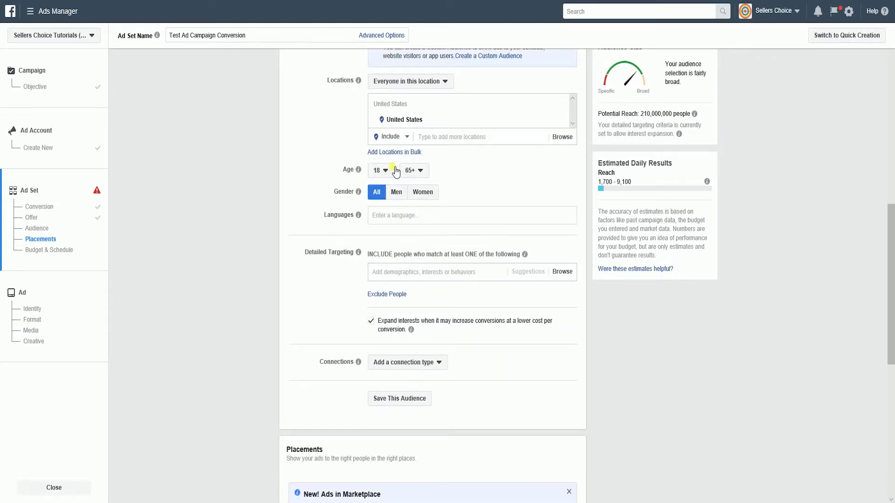
{"action": "left_click", "coordinate": [400, 194]}
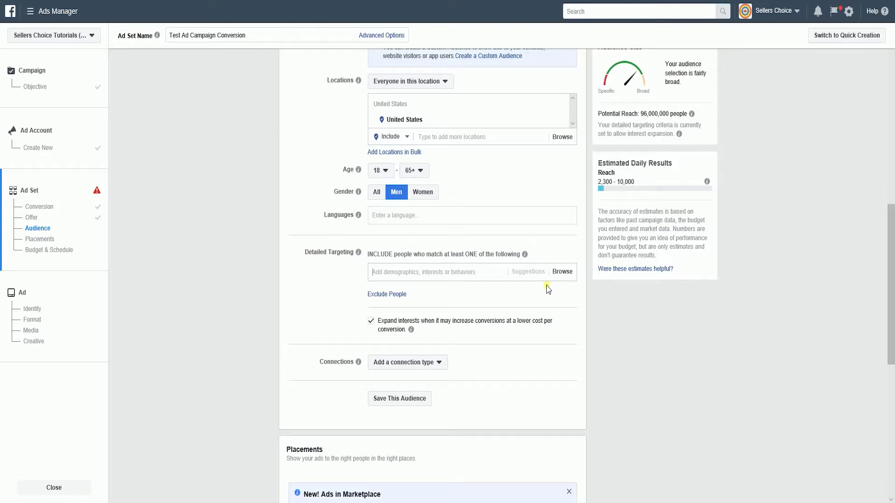
- Add the Videographer job title and the Video blog, Videographer and Videography interests to the detailed targeting
{"action": "scroll", "coordinate": [545, 289], "scroll_direction": "up", "scroll_amount": 2}
{"action": "type", "text": "videography"}
{"action": "left_click", "coordinate": [471, 372]}
{"action": "type", "text": "videograph"}
{"action": "left_click", "coordinate": [425, 405]}
{"action": "left_click", "coordinate": [422, 415]}
{"action": "key", "text": "BackSpace"}
{"action": "key", "text": "BackSpace"}
{"action": "key", "text": "BackSpace"}
{"action": "key", "text": "BackSpace"}
{"action": "key", "text": "BackSpace"}
{"action": "scroll", "coordinate": [438, 426], "scroll_direction": "down", "scroll_amount": 1}
{"action": "left_click", "coordinate": [451, 430]}
{"action": "type", "text": "g"}
{"action": "scroll", "coordinate": [319, 307], "scroll_direction": "down", "scroll_amount": 4}
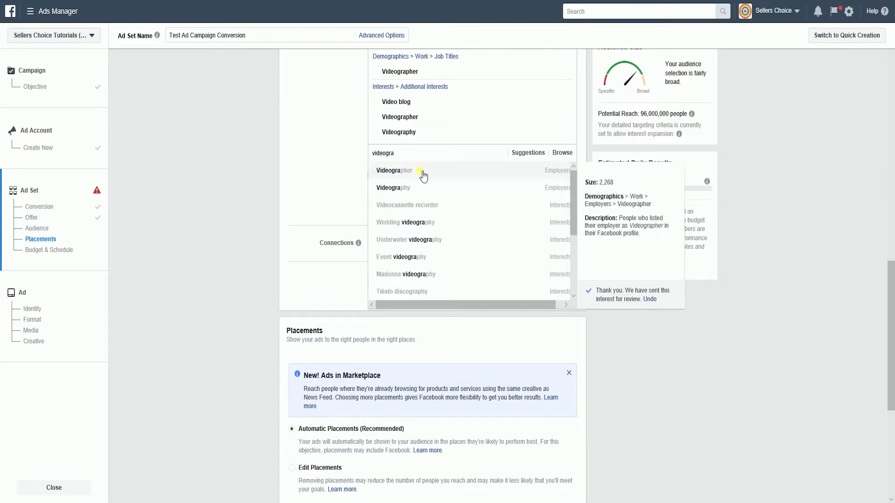
- Add the Videographer and Videography employers and the Wedding videography interest to the detailed targeting
{"action": "left_click", "coordinate": [424, 173]}
{"action": "type", "text": "r"}
{"action": "left_click", "coordinate": [436, 240]}
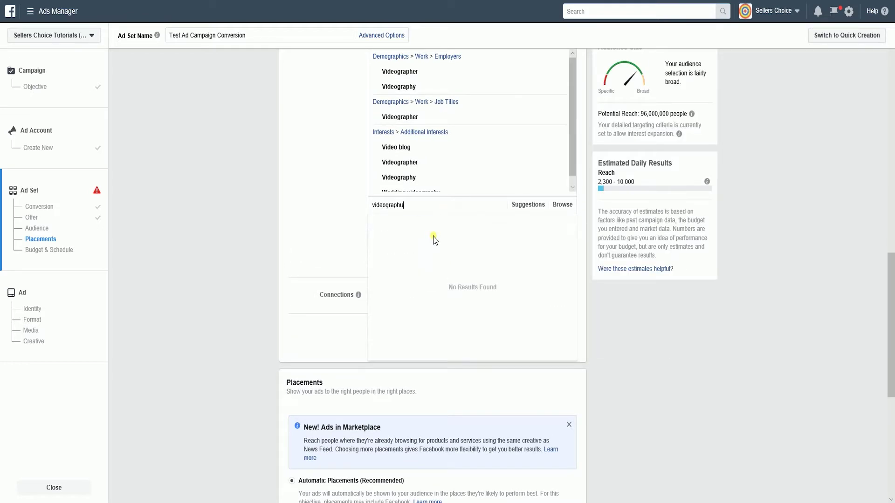
- Add the Event videography and Video camera interests to the detailed targeting
{"action": "left_click", "coordinate": [434, 242]}
{"action": "key", "text": "BackSpace"}
{"action": "key", "text": "BackSpace"}
{"action": "key", "text": "BackSpace"}
{"action": "key", "text": "BackSpace"}
{"action": "key", "text": "BackSpace"}
{"action": "key", "text": "BackSpace"}
{"action": "type", "text": "log"}
{"action": "key", "text": "ctrl+a"}
{"action": "type", "text": "video"}
{"action": "left_click", "coordinate": [453, 310]}
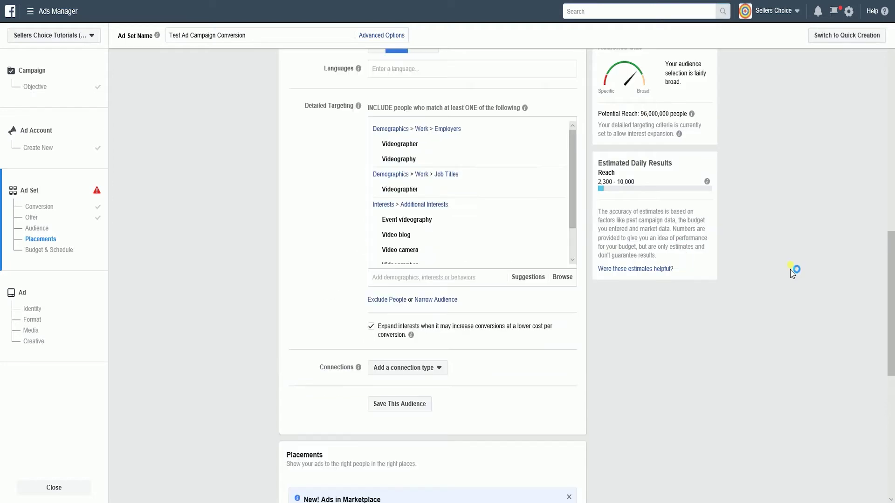
{"action": "left_click", "coordinate": [440, 225]}
{"action": "left_click", "coordinate": [797, 372]}
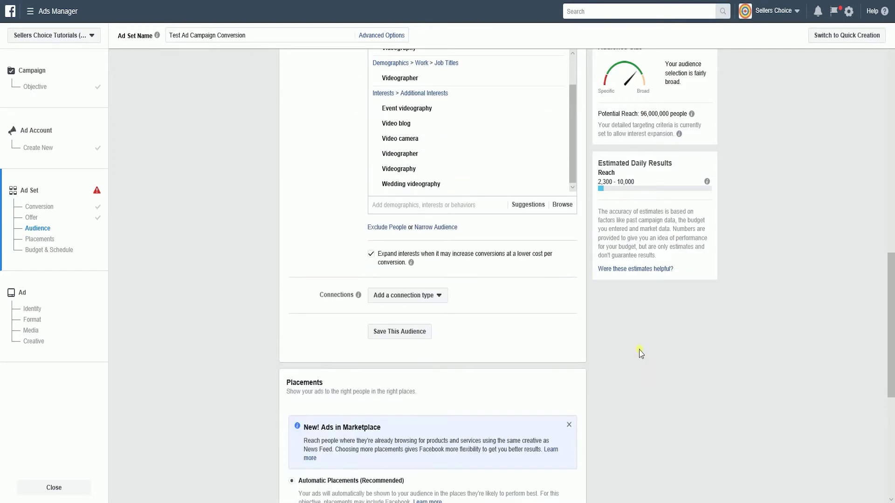
{"action": "left_click", "coordinate": [575, 250]}
- Add a connection that targets people who like the Drones page
{"action": "left_click", "coordinate": [439, 296]}
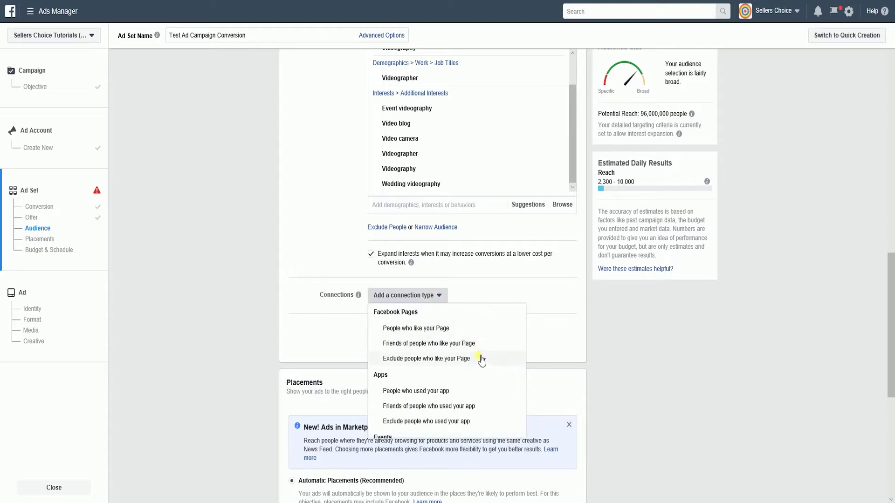
{"action": "left_click", "coordinate": [450, 328]}
{"action": "scroll", "coordinate": [418, 296], "scroll_direction": "down", "scroll_amount": 2}
{"action": "left_click", "coordinate": [658, 363]}
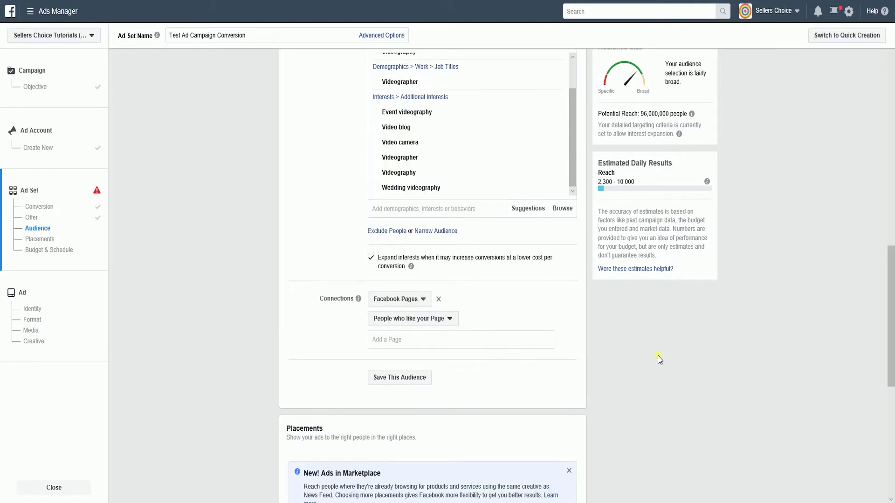
{"action": "left_click", "coordinate": [523, 265]}
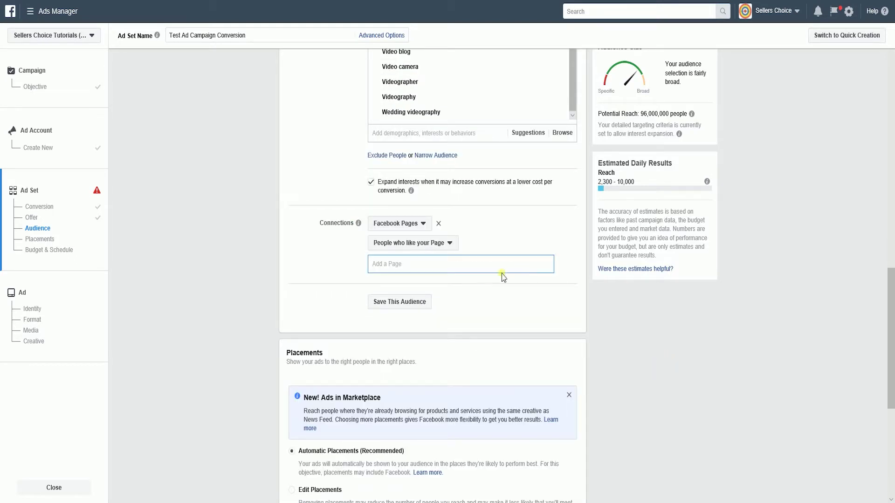
{"action": "type", "text": "Dro"}
{"action": "key", "text": "Return"}
{"action": "scroll", "coordinate": [711, 331], "scroll_direction": "down", "scroll_amount": 2}
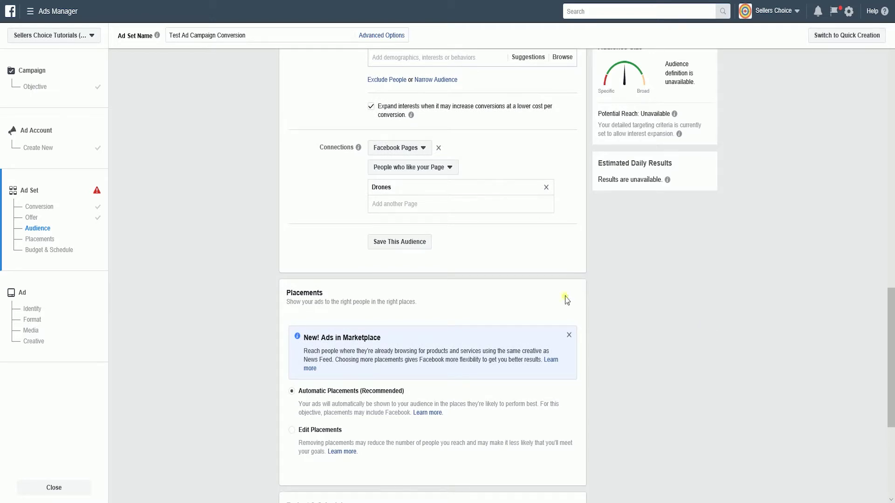
- Save the current targeting as a reusable audience named Drones Audience
{"action": "left_click", "coordinate": [412, 242]}
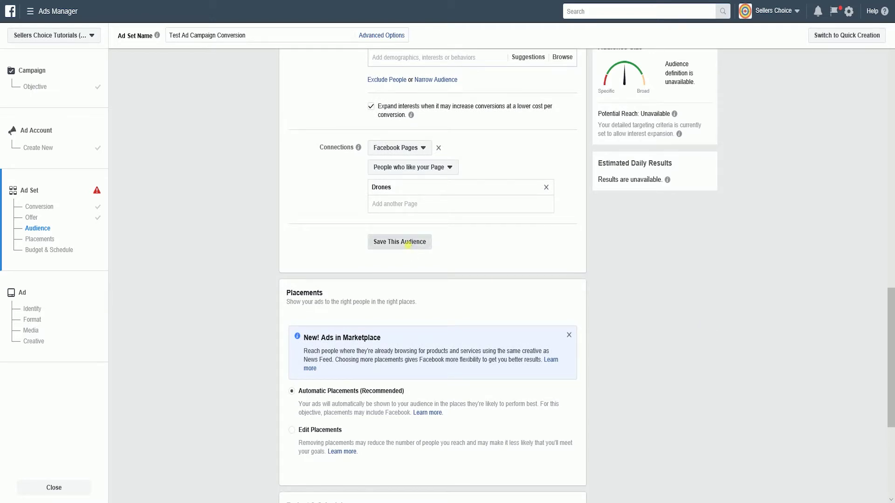
{"action": "key", "text": "ctrl+a"}
{"action": "type", "text": "Drones Audience"}
{"action": "left_click", "coordinate": [577, 275]}
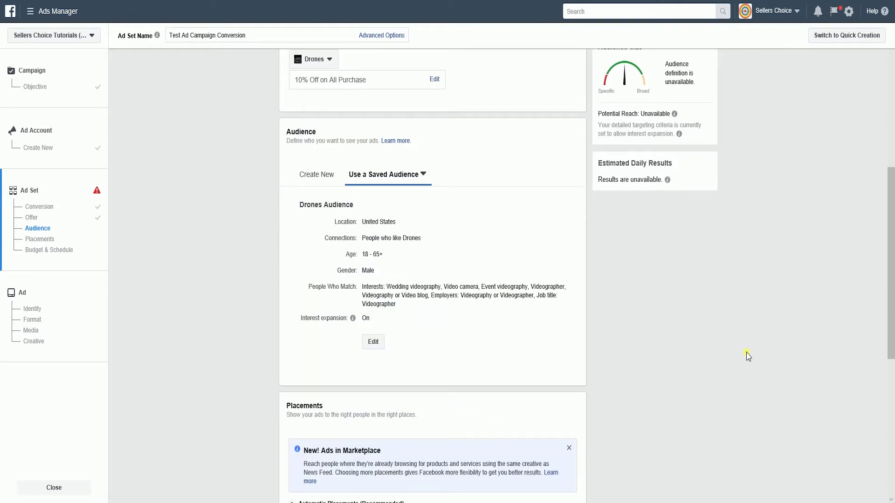
- Change the ad set from automatic to edited placements and limit the device types to Mobile Only
{"action": "scroll", "coordinate": [748, 356], "scroll_direction": "down", "scroll_amount": 3}
{"action": "scroll", "coordinate": [742, 370], "scroll_direction": "down", "scroll_amount": 2}
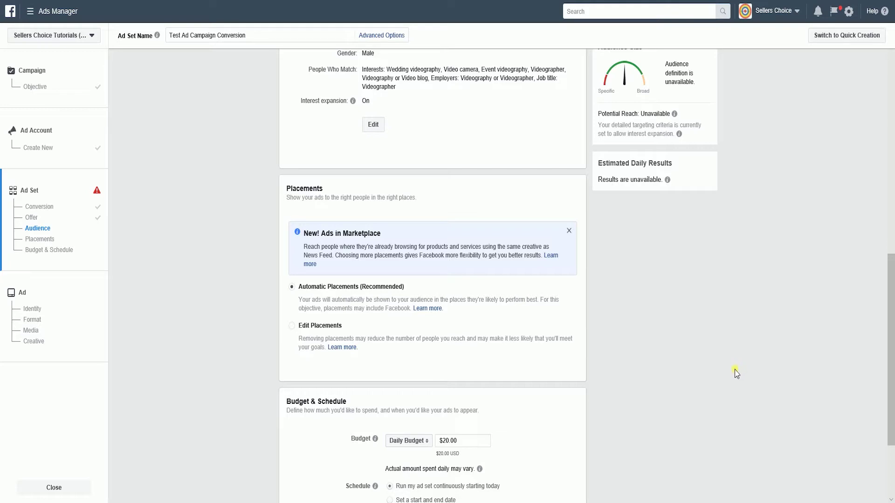
{"action": "scroll", "coordinate": [734, 375], "scroll_direction": "down", "scroll_amount": 2}
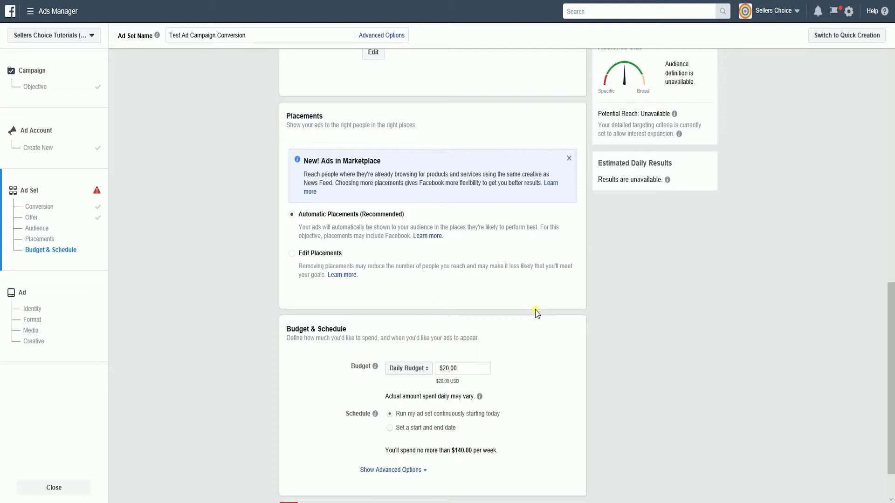
{"action": "left_click", "coordinate": [324, 259]}
{"action": "left_click", "coordinate": [324, 257]}
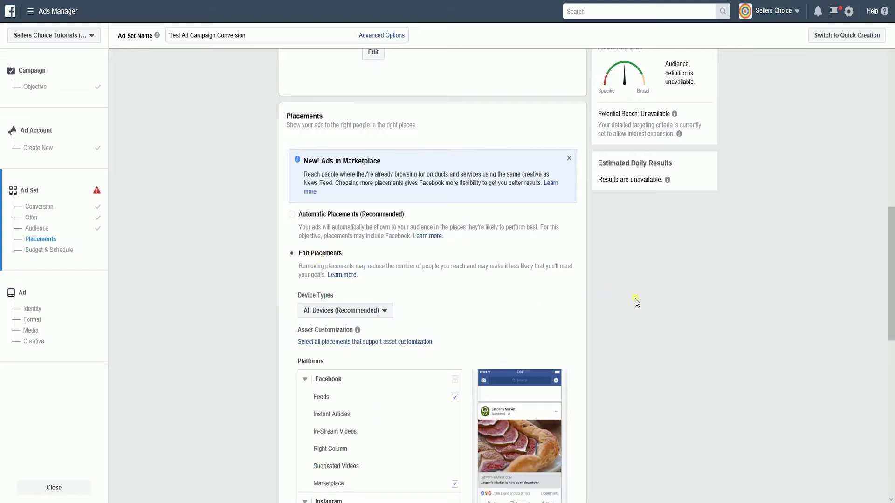
{"action": "scroll", "coordinate": [644, 299], "scroll_direction": "down", "scroll_amount": 3}
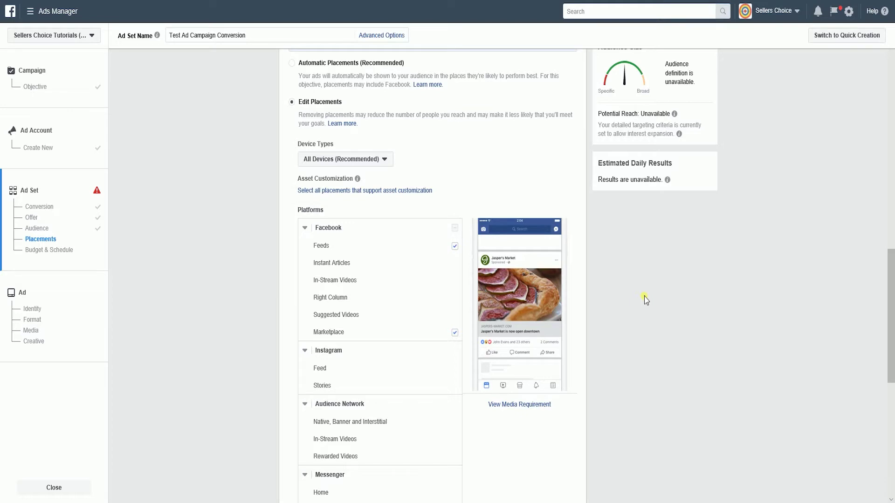
{"action": "left_click", "coordinate": [385, 160]}
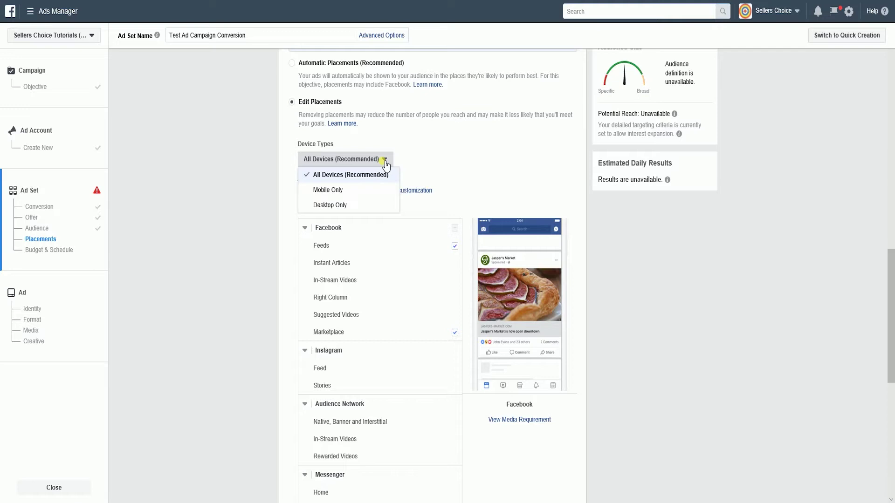
{"action": "left_click", "coordinate": [376, 196]}
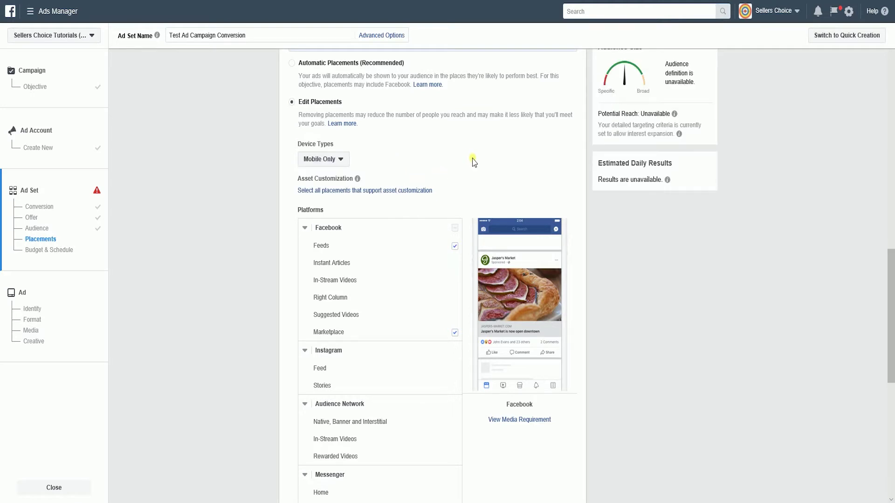
- Restrict the mobile devices to Android Devices Only and add Samsung Galaxy S9+ to the included devices
{"action": "scroll", "coordinate": [550, 176], "scroll_direction": "down", "scroll_amount": 5}
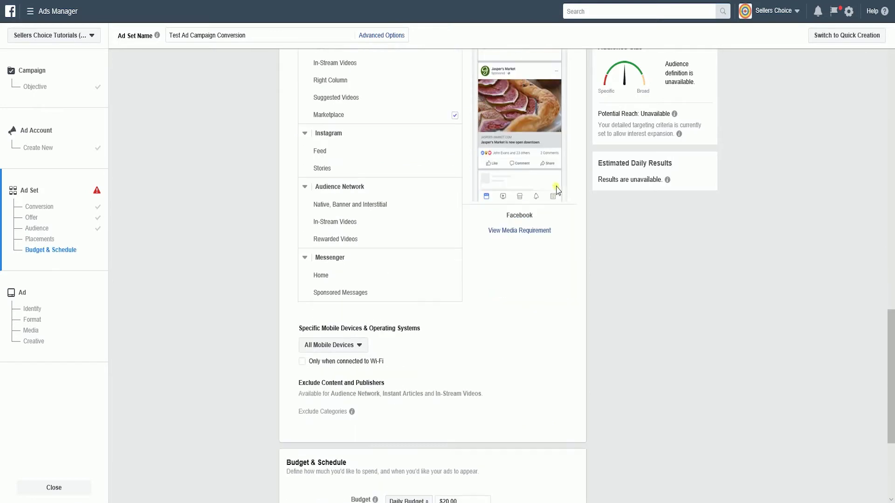
{"action": "left_click", "coordinate": [355, 350]}
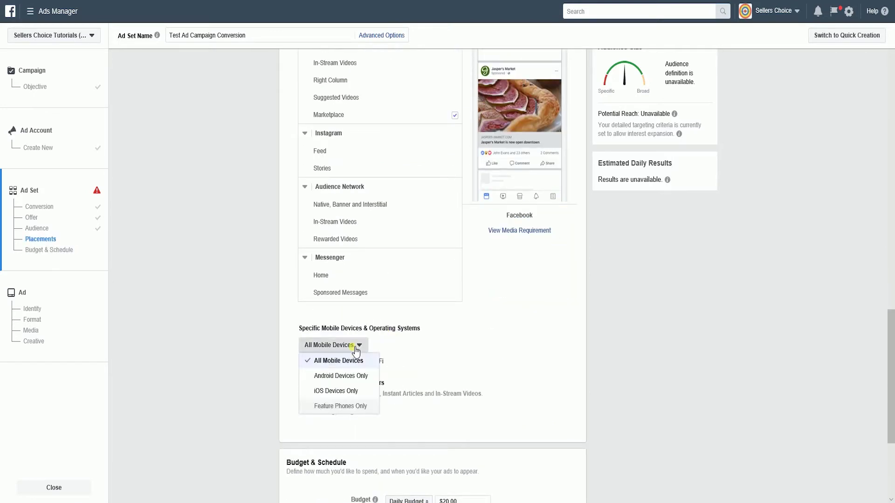
{"action": "left_click", "coordinate": [348, 377]}
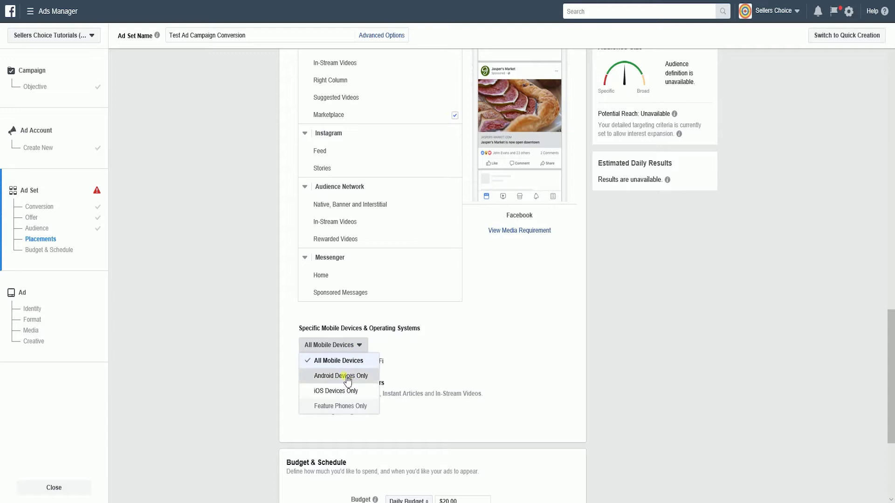
{"action": "scroll", "coordinate": [661, 370], "scroll_direction": "down", "scroll_amount": 3}
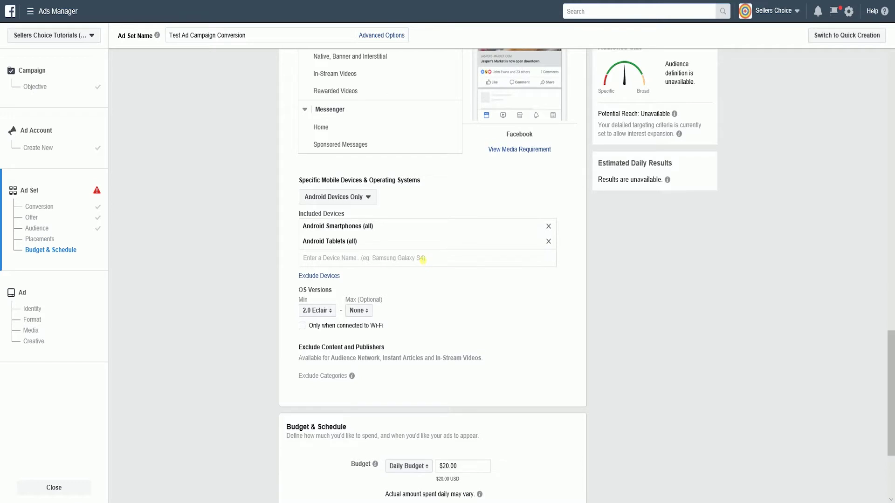
{"action": "left_click", "coordinate": [423, 260]}
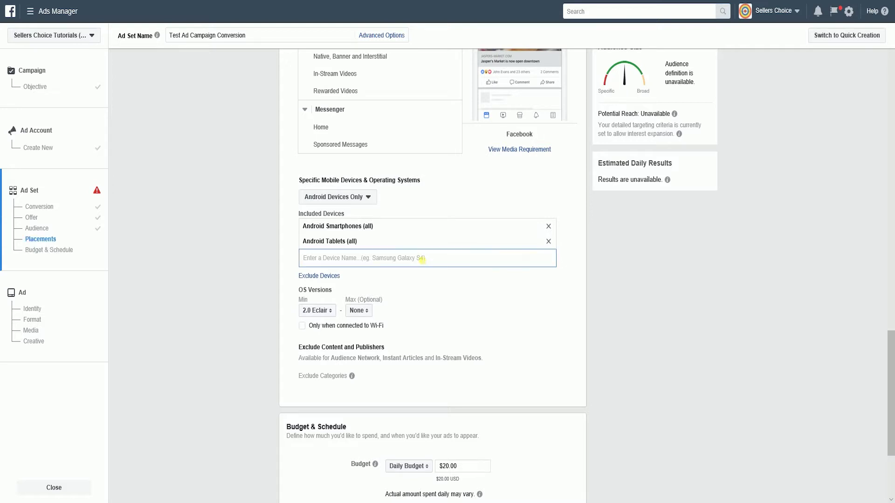
{"action": "type", "text": "s9"}
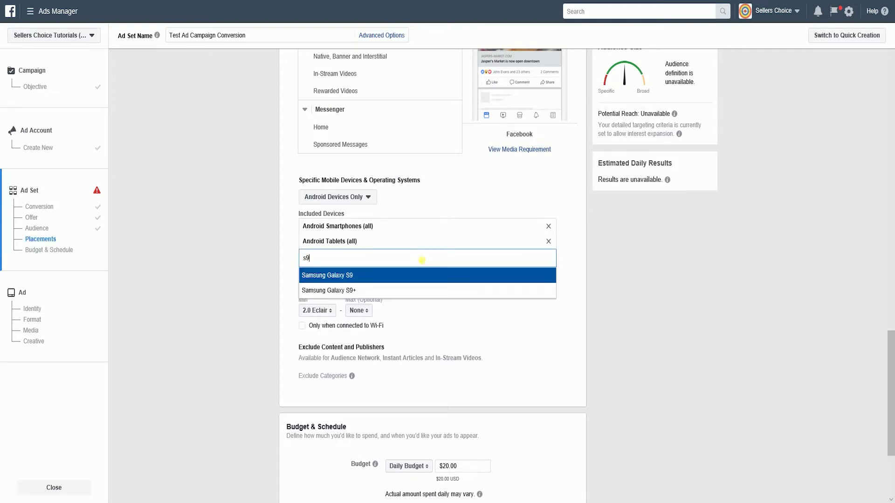
{"action": "left_click", "coordinate": [435, 285]}
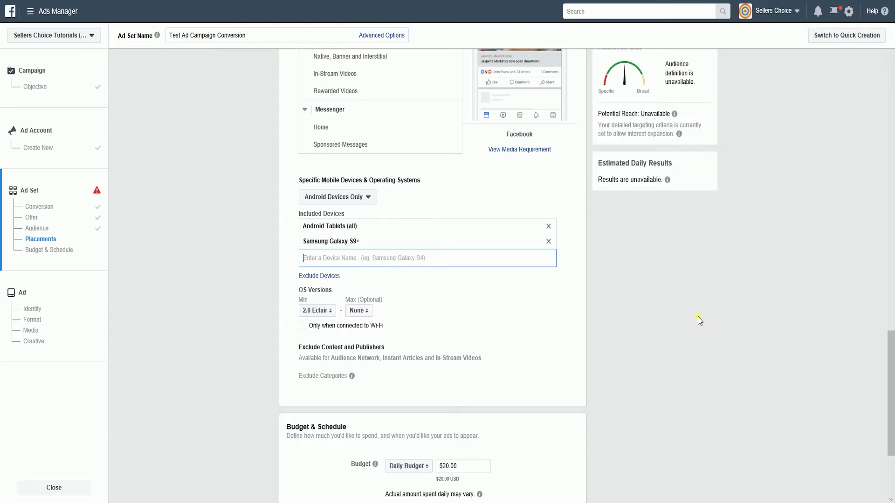
- Set the minimum OS version to 8.0 Oreo and show the ads only when connected to Wi-Fi
{"action": "left_click", "coordinate": [325, 311]}
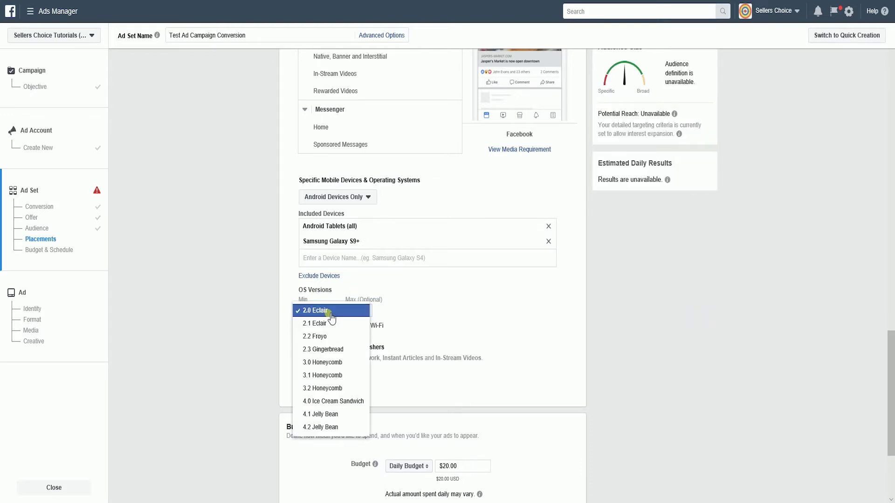
{"action": "scroll", "coordinate": [345, 424], "scroll_direction": "down", "scroll_amount": 3}
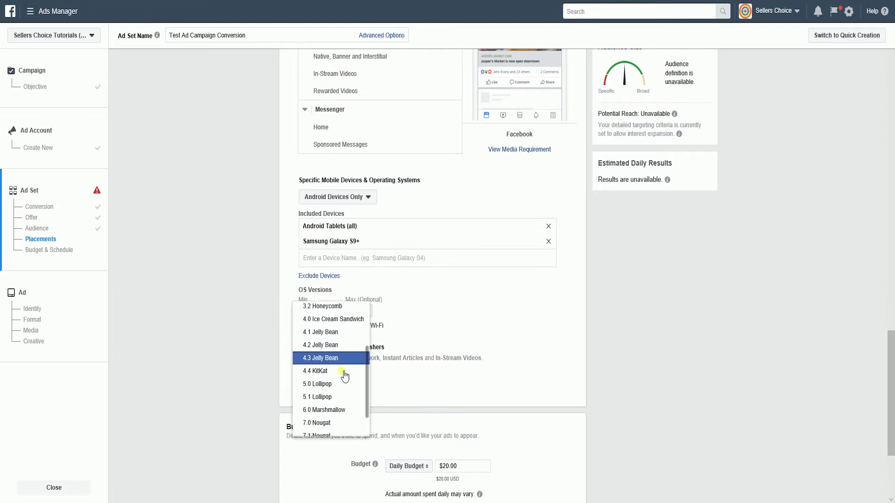
{"action": "left_click", "coordinate": [340, 415]}
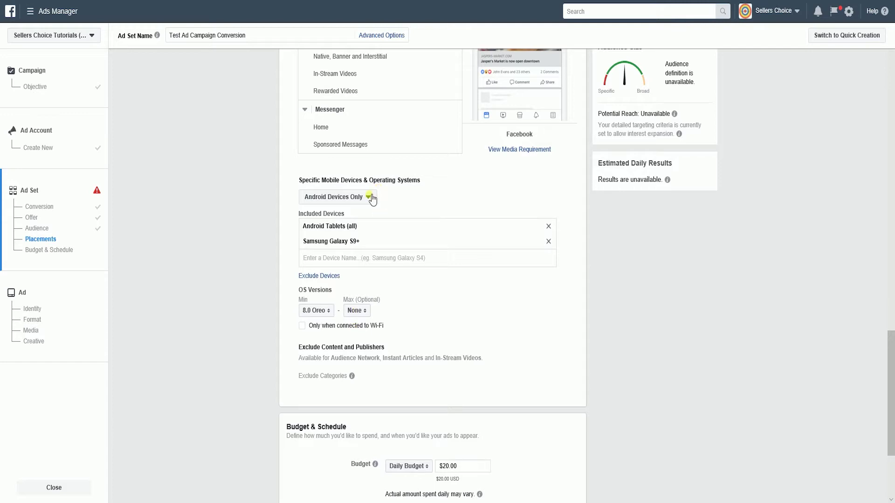
{"action": "left_click", "coordinate": [333, 328]}
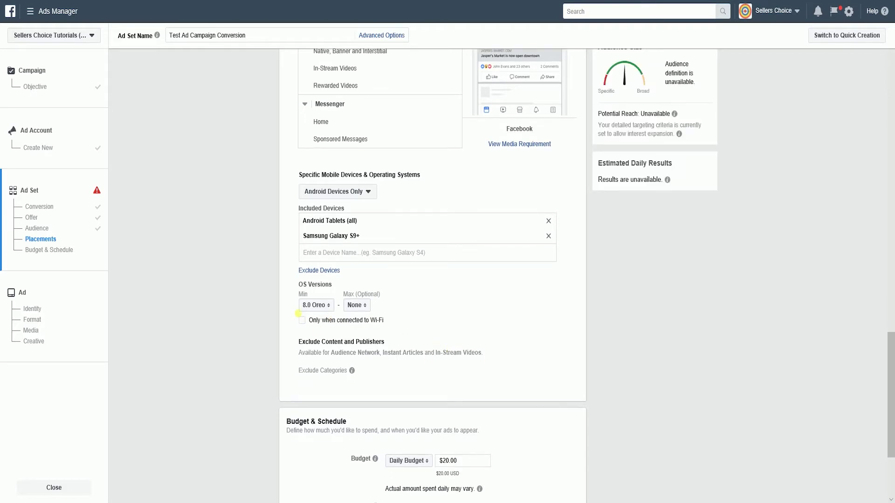
{"action": "left_click", "coordinate": [303, 324]}
{"action": "left_click", "coordinate": [568, 381]}
- Set the ad set's daily budget to $5.00
{"action": "scroll", "coordinate": [571, 385], "scroll_direction": "down", "scroll_amount": 3}
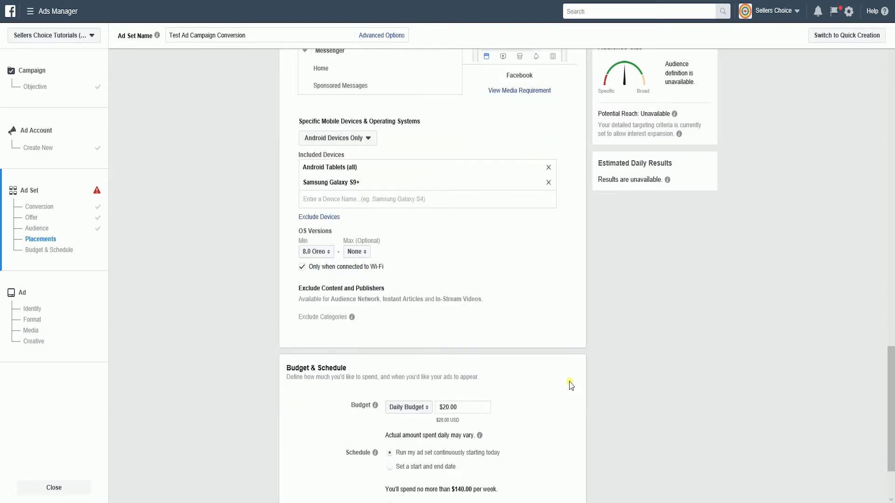
{"action": "left_click", "coordinate": [472, 316]}
{"action": "key", "text": "ctrl+a"}
{"action": "type", "text": "5"}
{"action": "left_click", "coordinate": [418, 313]}
- Choose the Target cost bid strategy in the advanced budget options and continue to the ad setup
{"action": "left_click", "coordinate": [393, 418]}
{"action": "scroll", "coordinate": [274, 370], "scroll_direction": "down", "scroll_amount": 6}
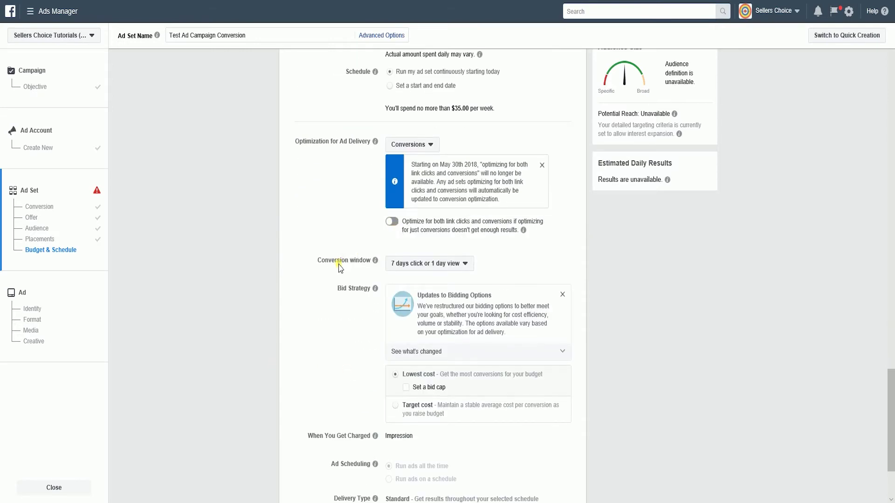
{"action": "scroll", "coordinate": [332, 243], "scroll_direction": "down", "scroll_amount": 2}
{"action": "left_click", "coordinate": [406, 315]}
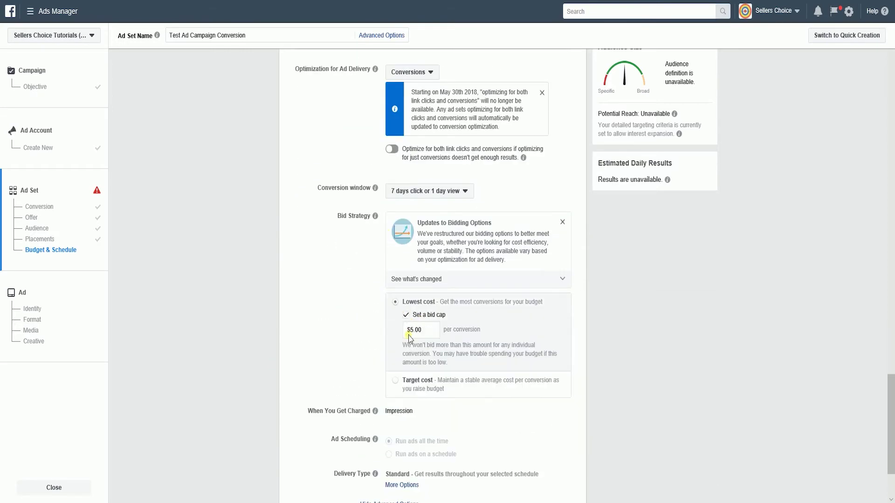
{"action": "scroll", "coordinate": [246, 382], "scroll_direction": "down", "scroll_amount": 2}
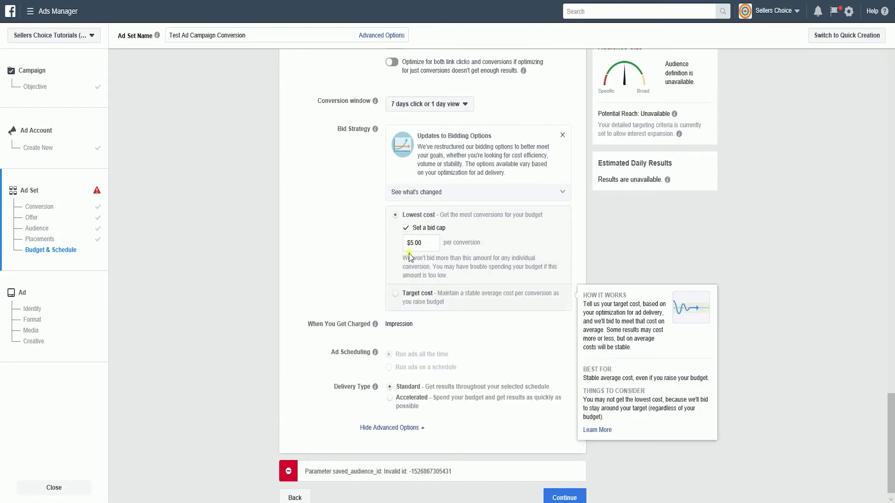
{"action": "left_click", "coordinate": [394, 293]}
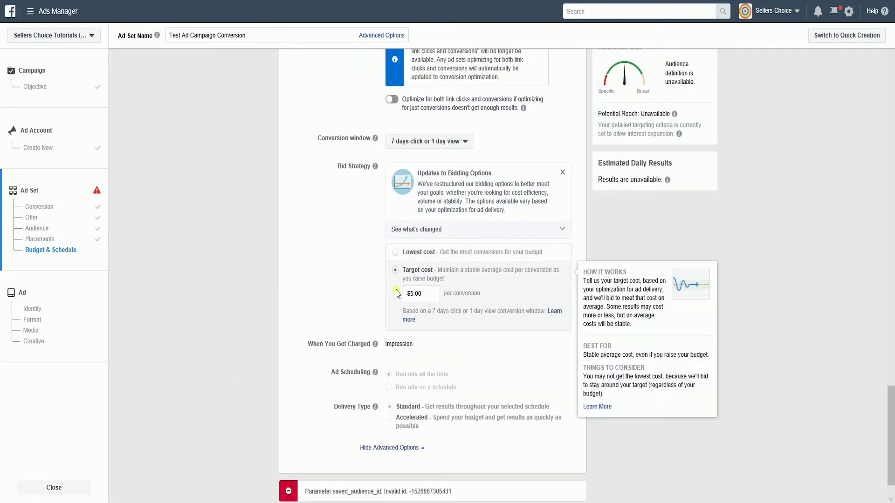
{"action": "left_click", "coordinate": [568, 479]}
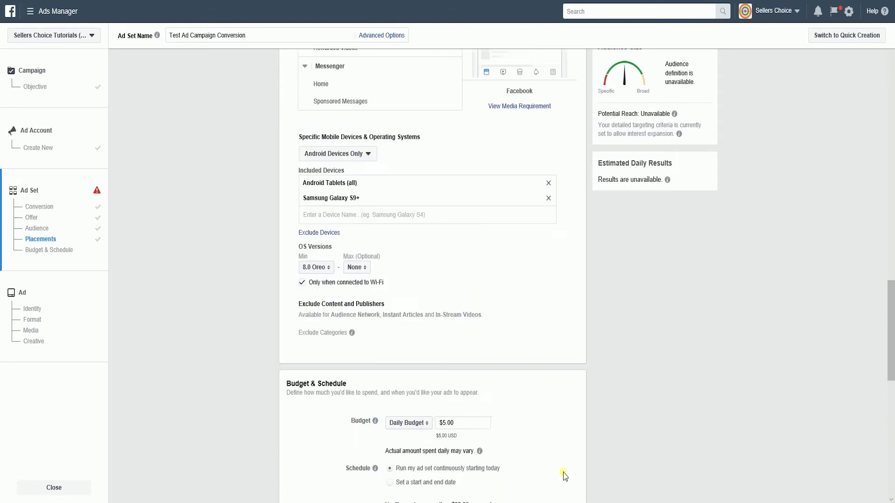
{"action": "left_click", "coordinate": [565, 486]}
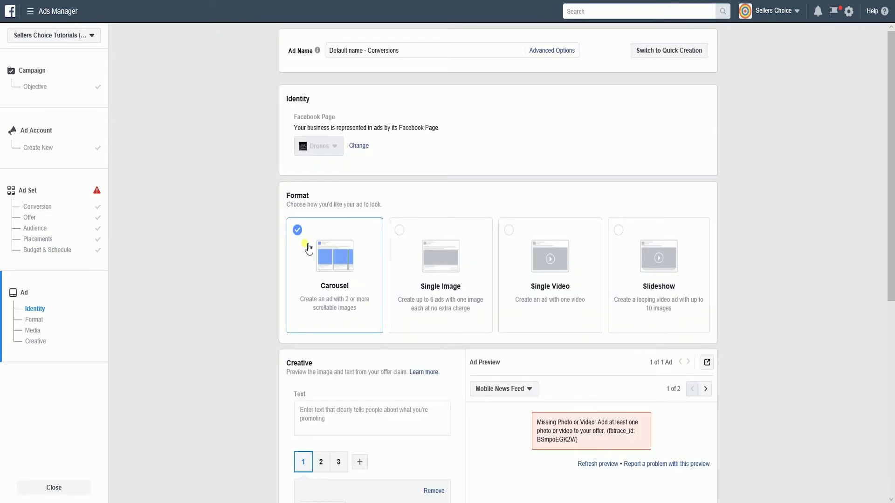
- Try out the Single Image, Single Video, Slideshow and Carousel formats for the ad
{"action": "scroll", "coordinate": [482, 186], "scroll_direction": "down", "scroll_amount": 2}
{"action": "left_click", "coordinate": [435, 259]}
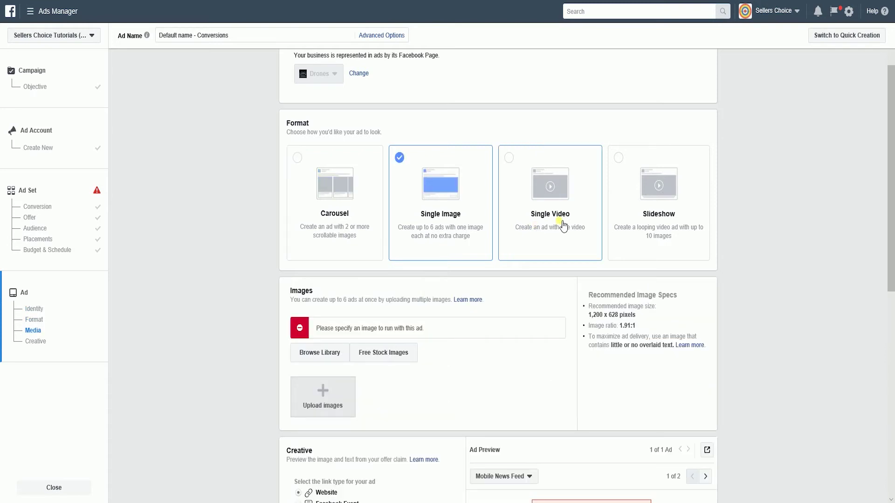
{"action": "left_click", "coordinate": [564, 226]}
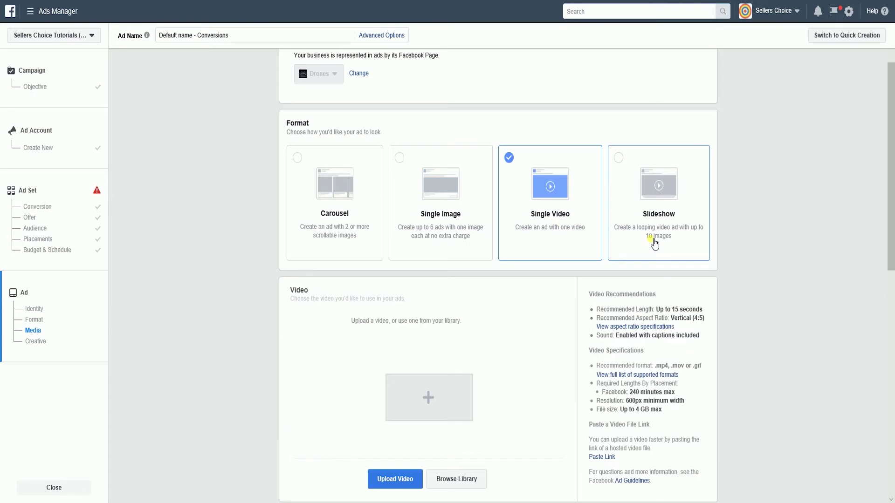
{"action": "left_click", "coordinate": [674, 256]}
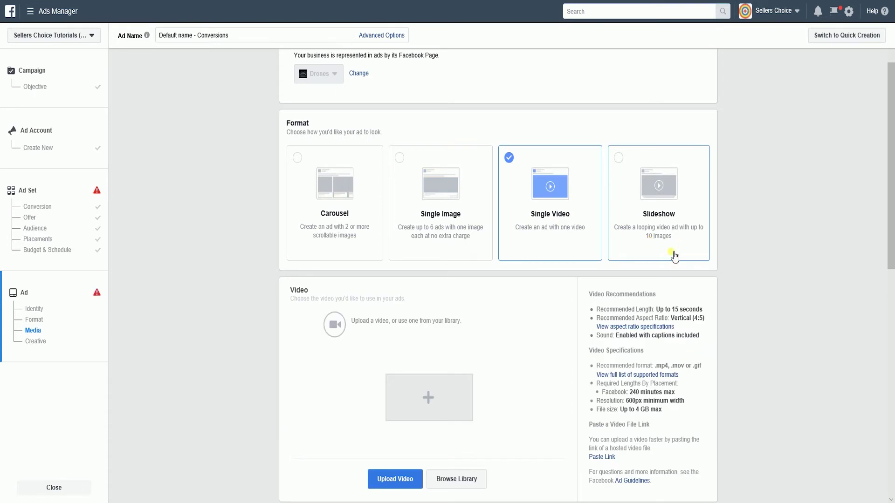
{"action": "left_click", "coordinate": [317, 228]}
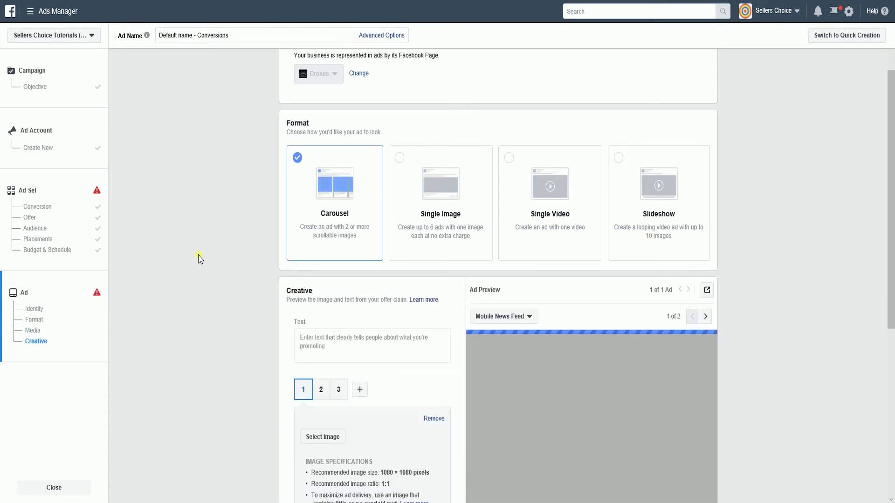
- Enter the ad text "Get one of our drones and enjoy the 10% off on your purchase. Grab now before supplies last."
{"action": "scroll", "coordinate": [199, 260], "scroll_direction": "down", "scroll_amount": 2}
{"action": "scroll", "coordinate": [200, 260], "scroll_direction": "down", "scroll_amount": 2}
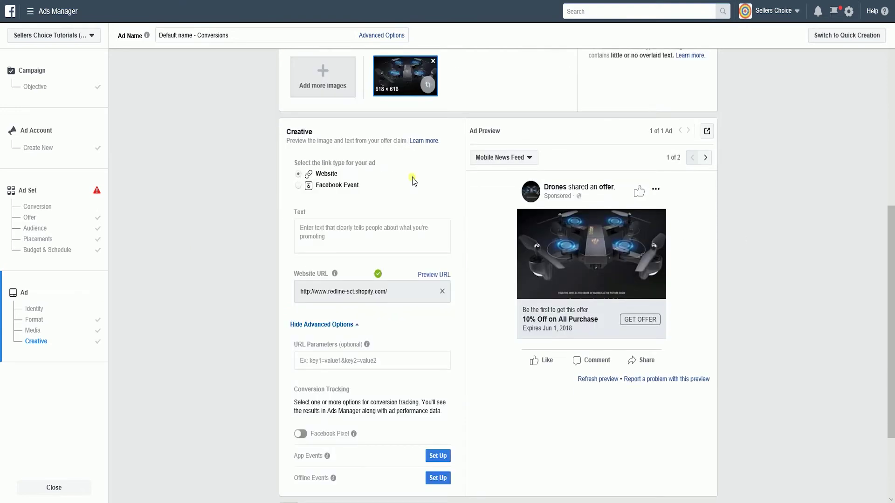
{"action": "left_click", "coordinate": [371, 252]}
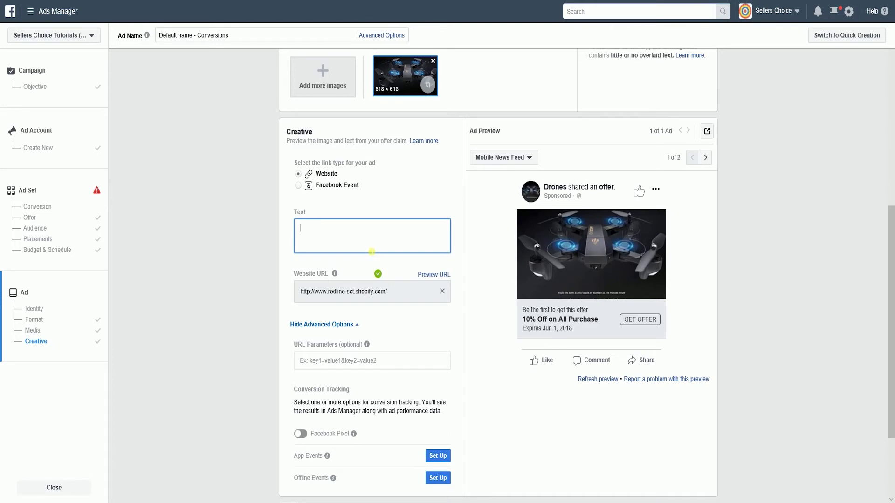
{"action": "type", "text": "Ge"}
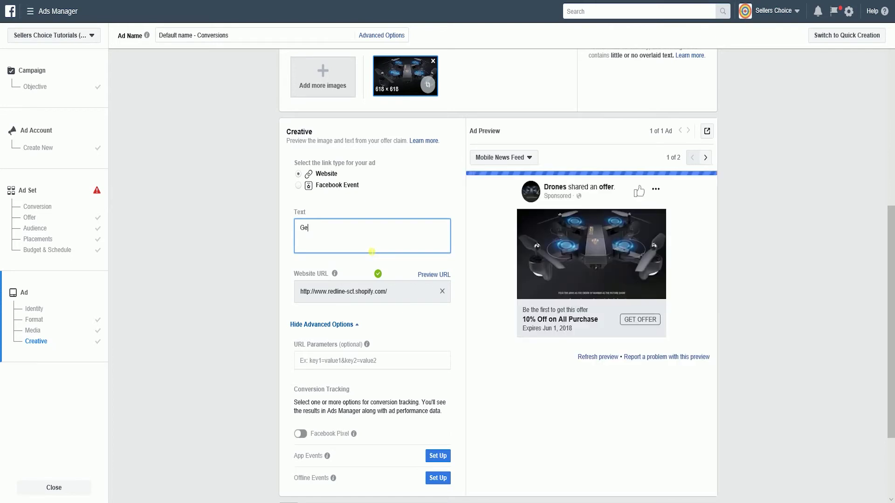
{"action": "type", "text": "t one of our drones and enjoy the 10% off on your purchase."}
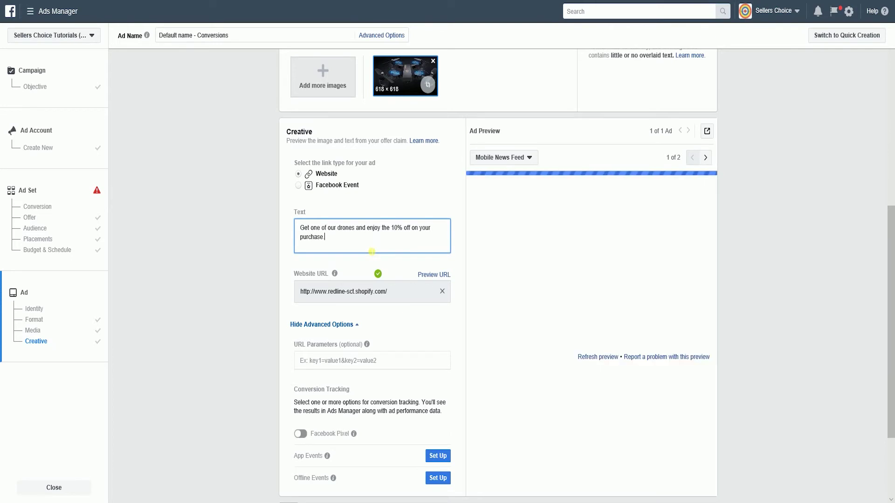
- Review the finished ad settings, confirm the ad and cancel the payment method selection
{"action": "scroll", "coordinate": [735, 356], "scroll_direction": "down", "scroll_amount": 3}
{"action": "scroll", "coordinate": [737, 356], "scroll_direction": "up", "scroll_amount": 11}
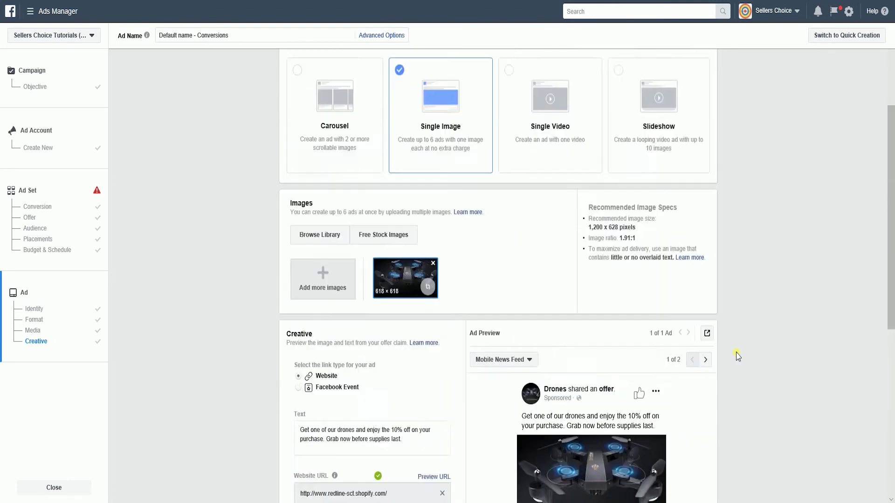
{"action": "scroll", "coordinate": [737, 363], "scroll_direction": "down", "scroll_amount": 11}
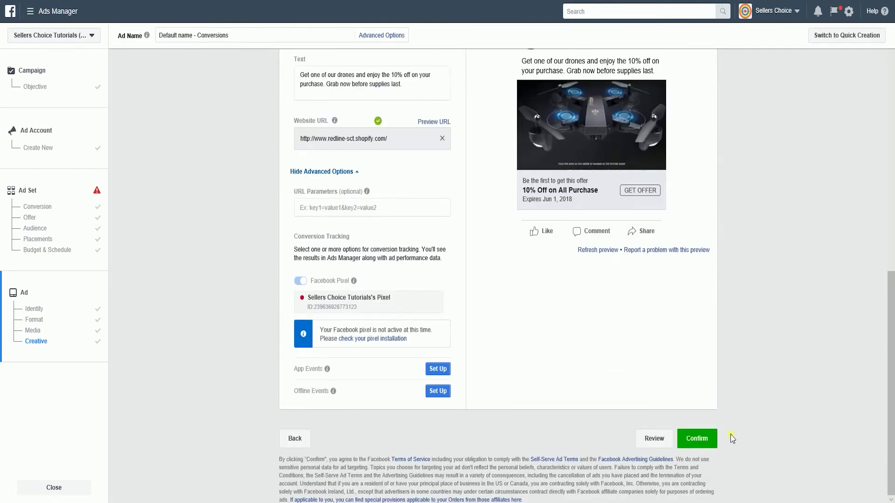
{"action": "left_click", "coordinate": [710, 440]}
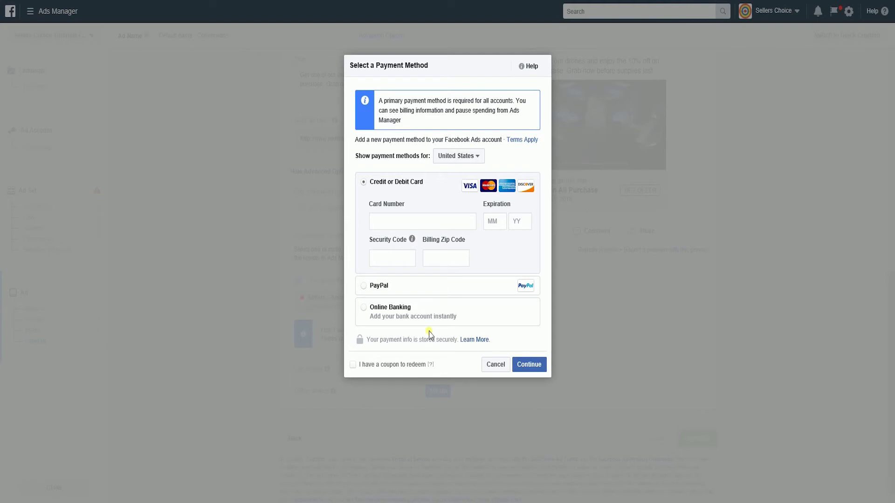
{"action": "left_click", "coordinate": [495, 366]}
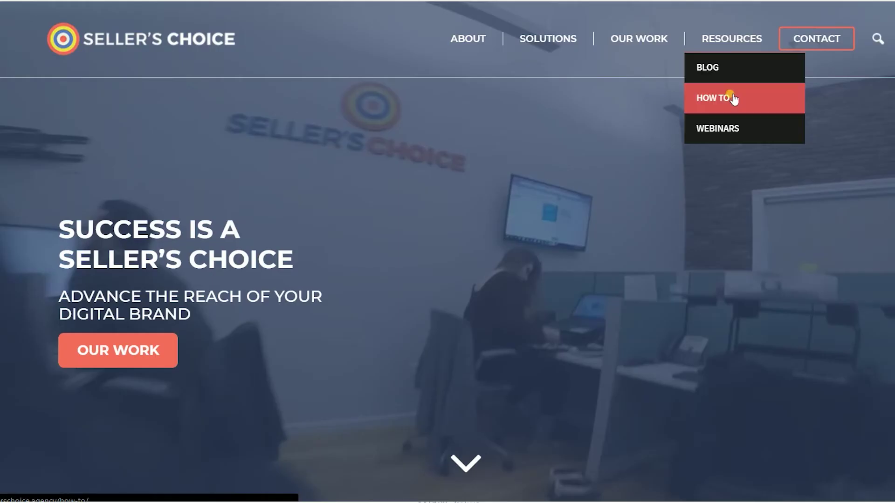
- Open the How To resources page on the Seller's Choice website and look through its tutorials
{"action": "left_click", "coordinate": [729, 98]}
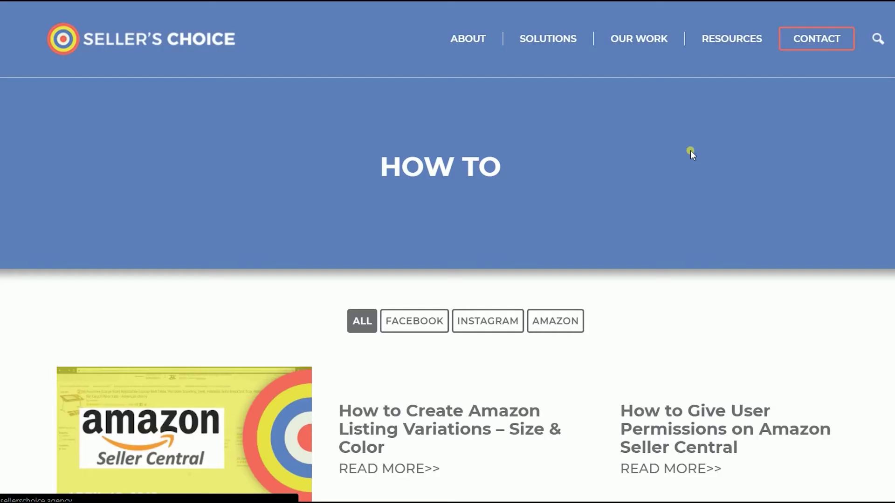
{"action": "scroll", "coordinate": [687, 160], "scroll_direction": "down", "scroll_amount": 7}
{"action": "scroll", "coordinate": [685, 185], "scroll_direction": "up", "scroll_amount": 7}
{"action": "mouse_move", "coordinate": [759, 38]}
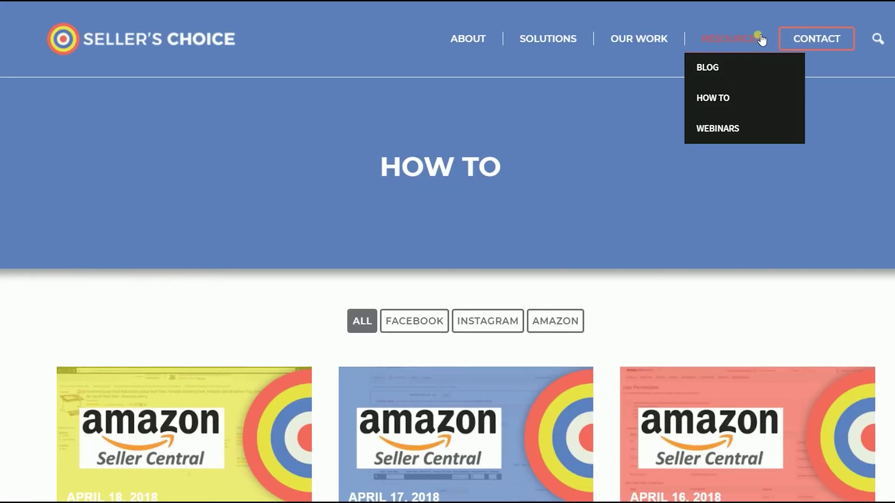